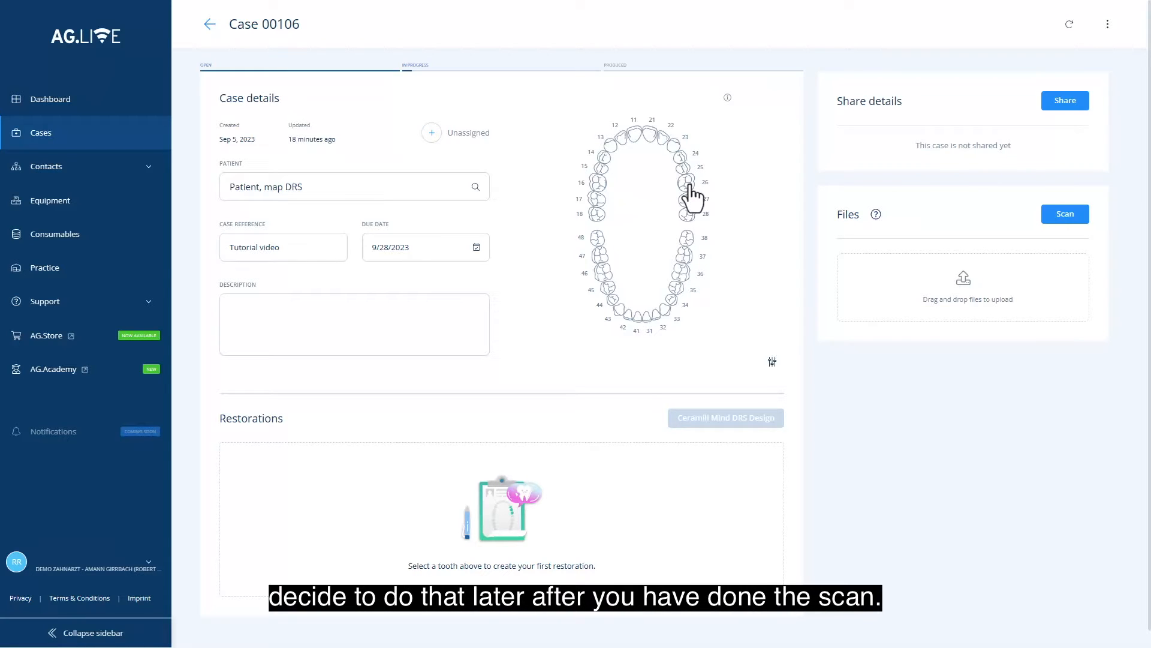
- Create a crown restoration for tooth 26 in High Strength Glass Ceramic, on natural tooth, Monolithic, color A3
click(686, 182)
click(751, 241)
click(777, 265)
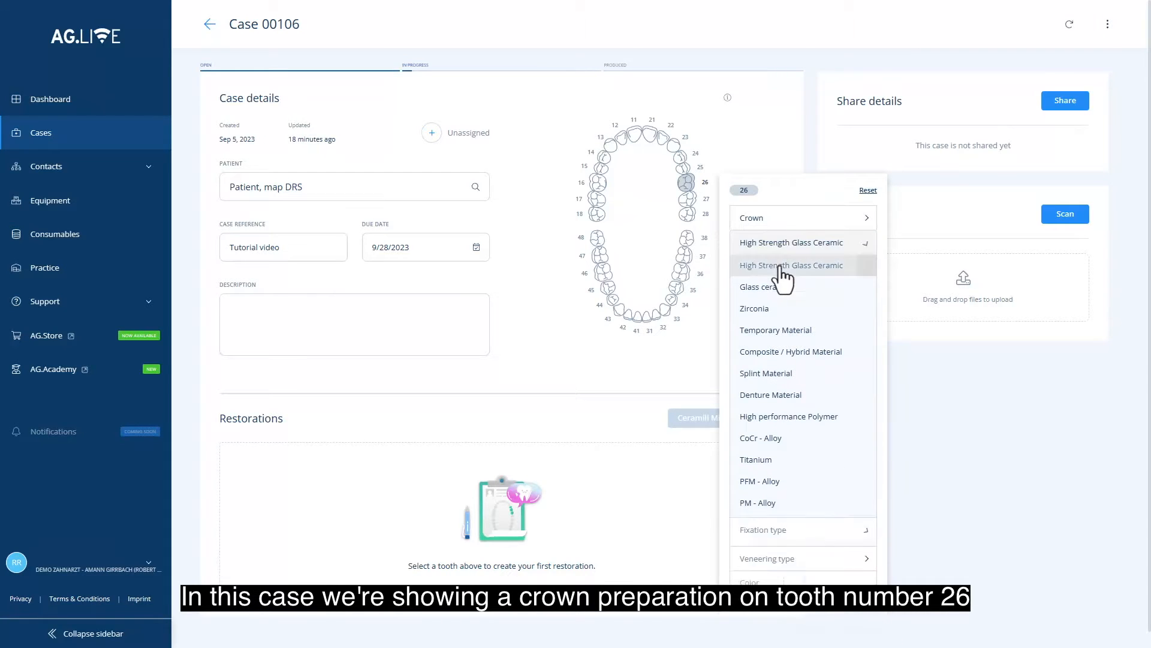
click(790, 291)
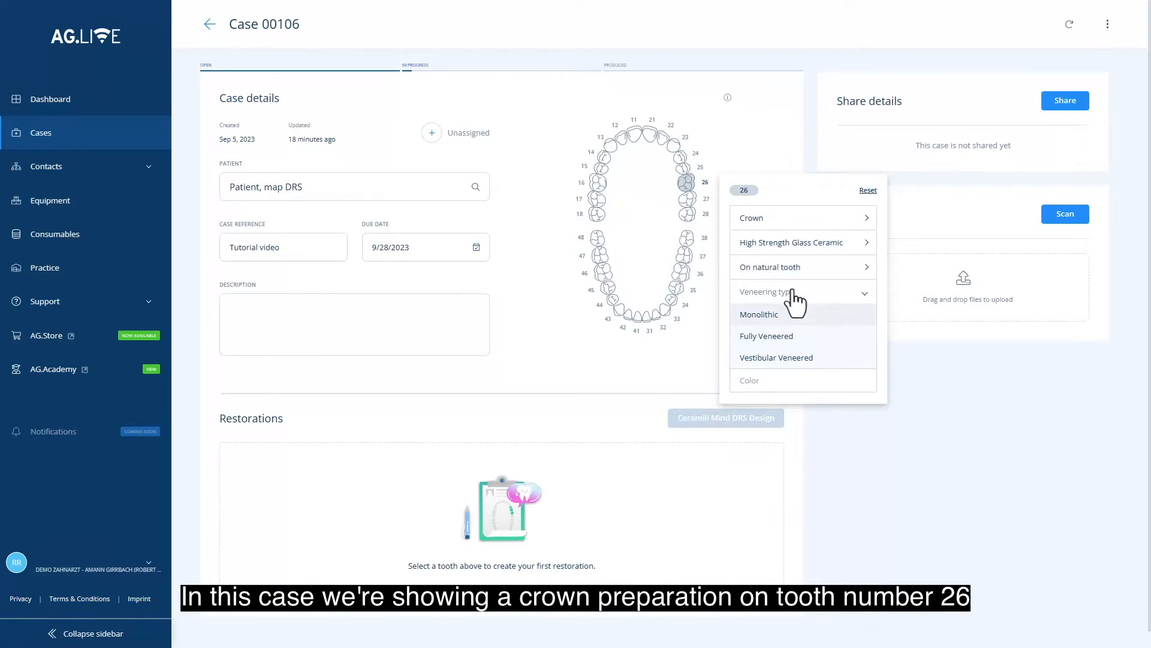
click(798, 313)
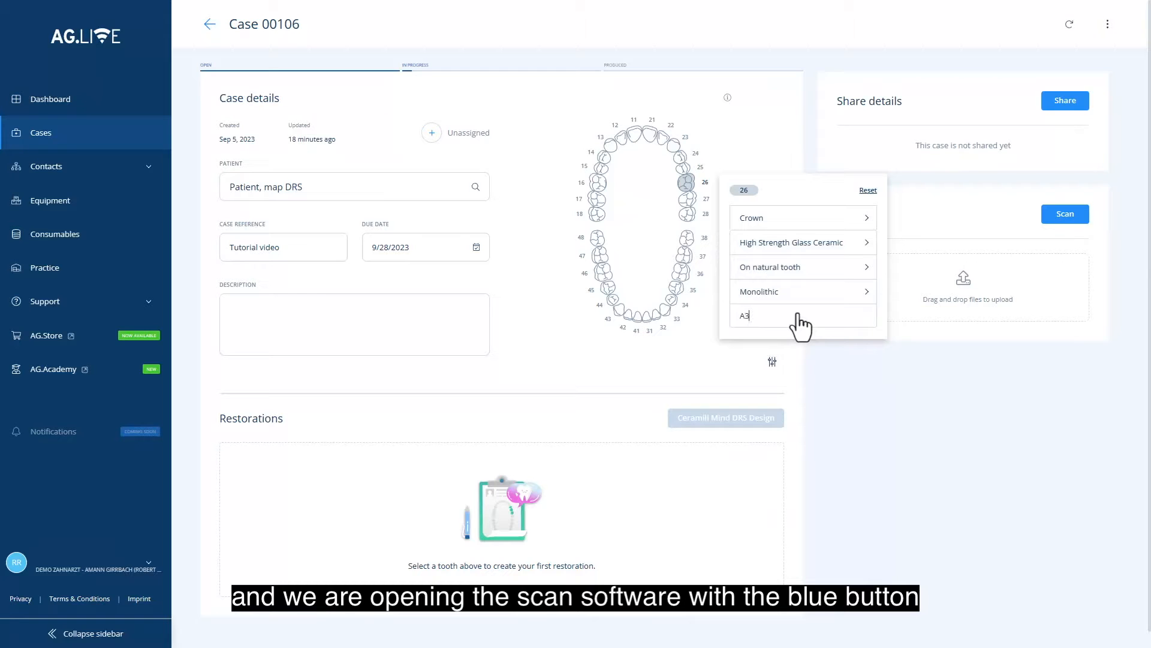
click(799, 315)
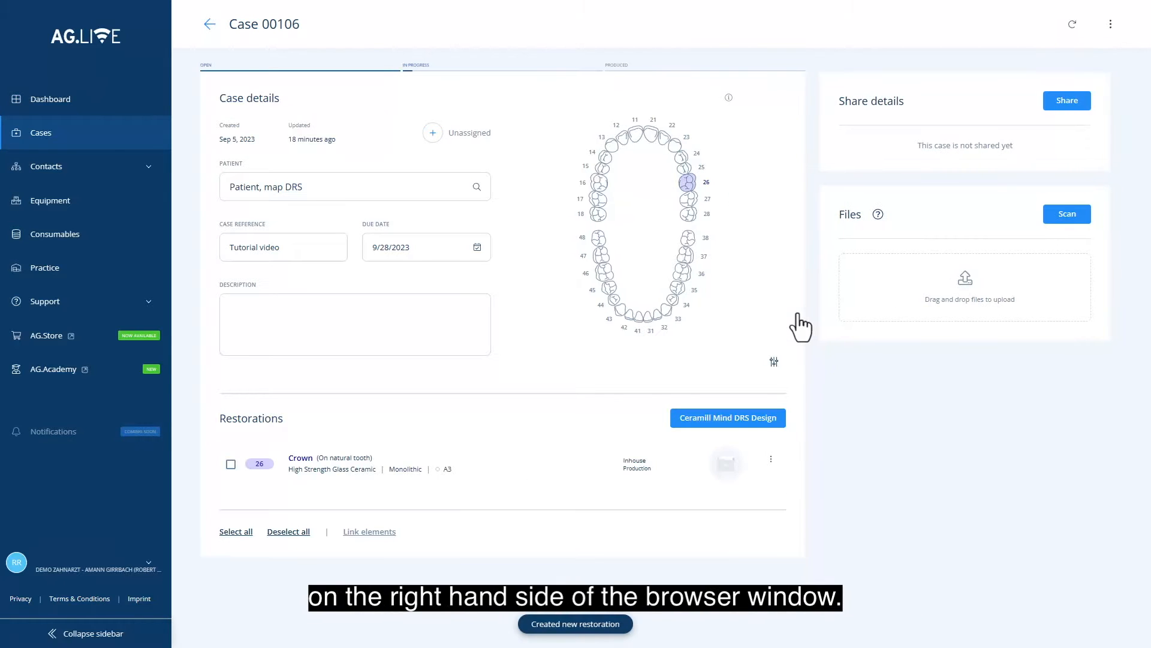
- Launch the scan software for the case and run the scanner's color calibration
click(1068, 214)
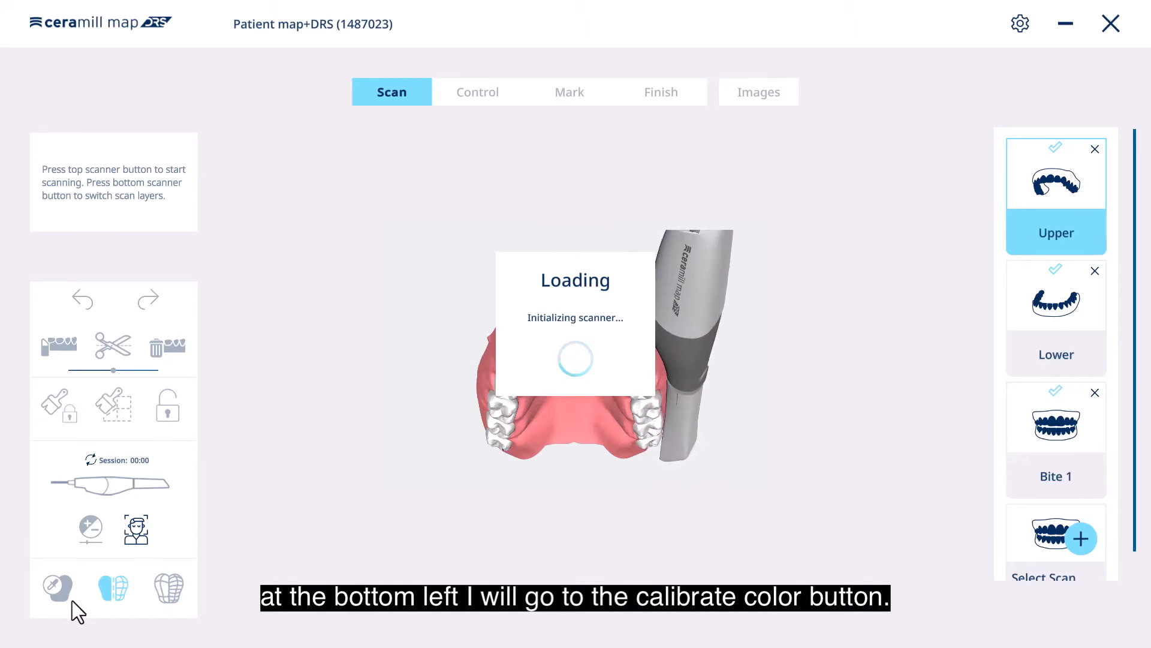
click(91, 528)
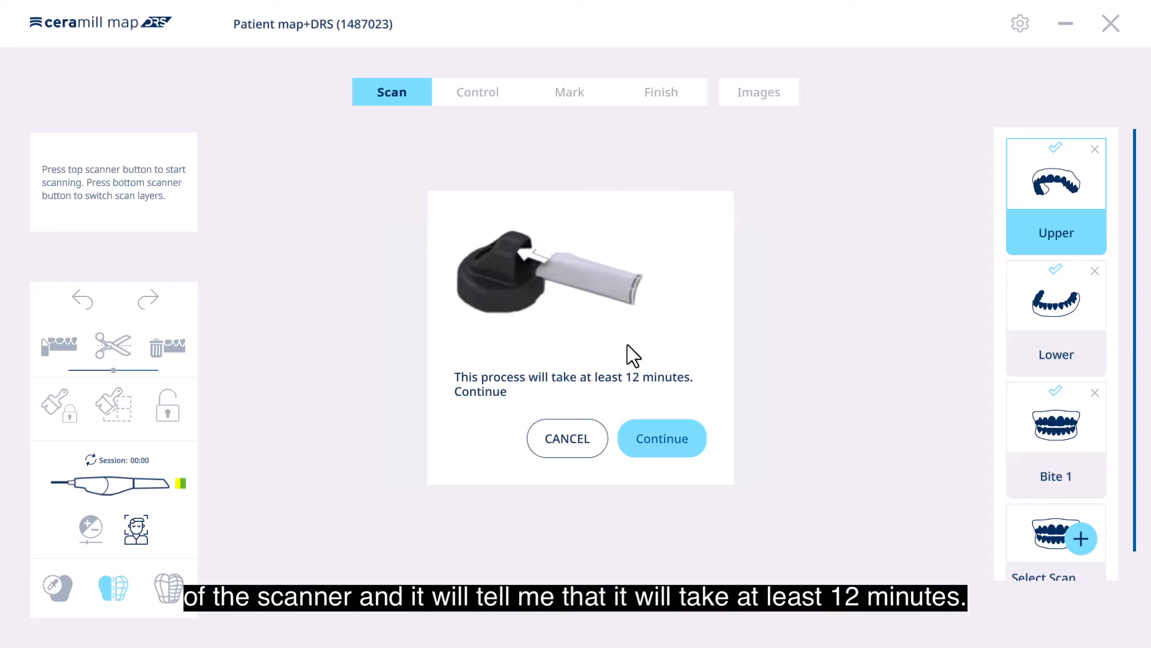
click(678, 444)
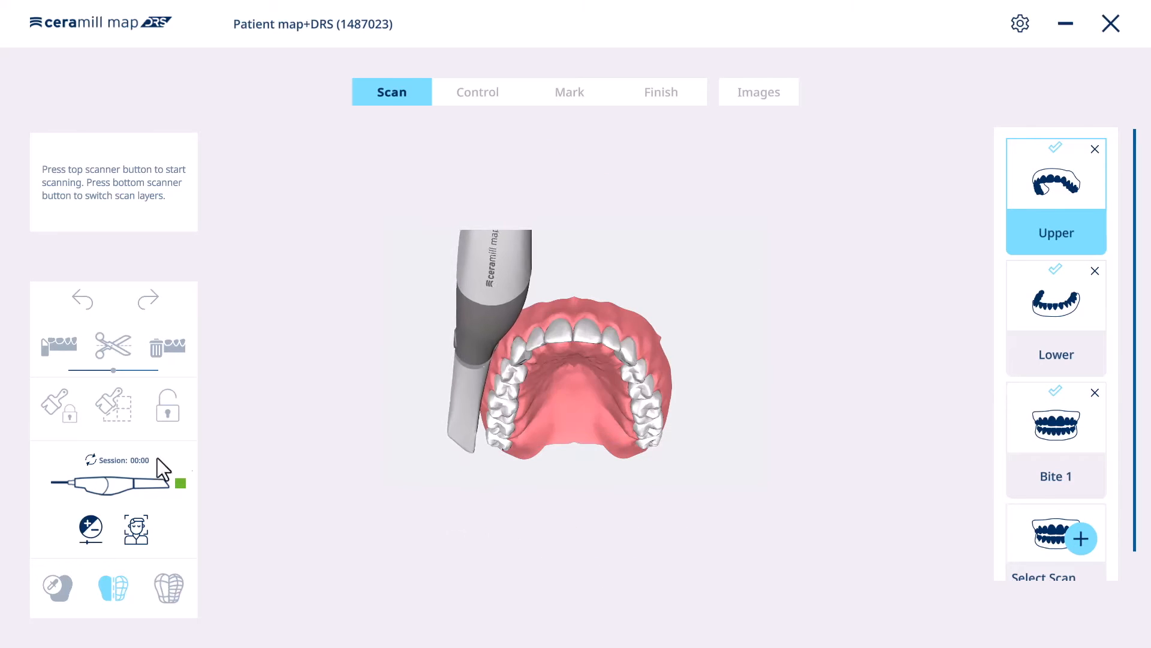
click(120, 480)
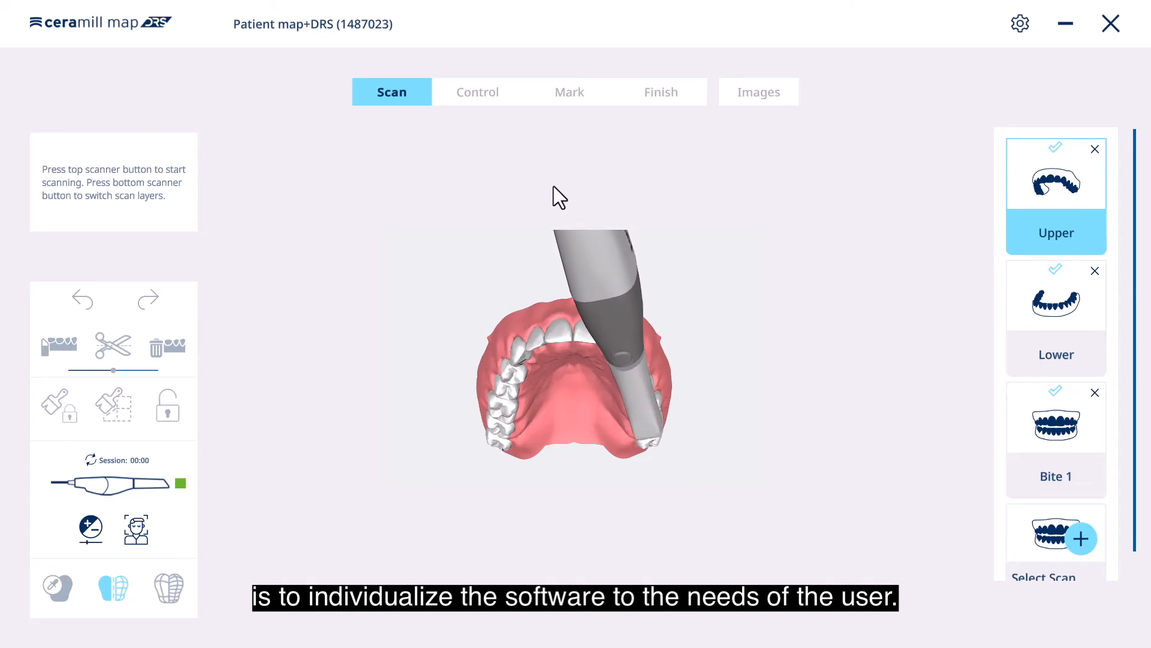
- Open the software settings and examine the general options for tooth numbering system, color model style and stone model style
click(1020, 27)
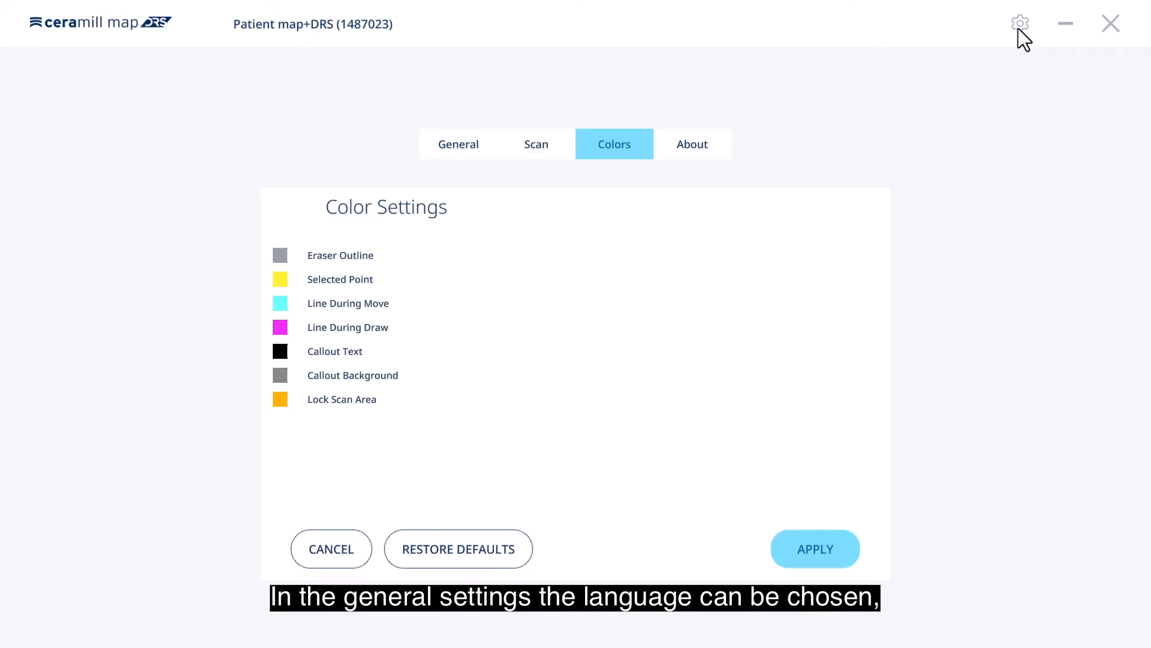
click(472, 147)
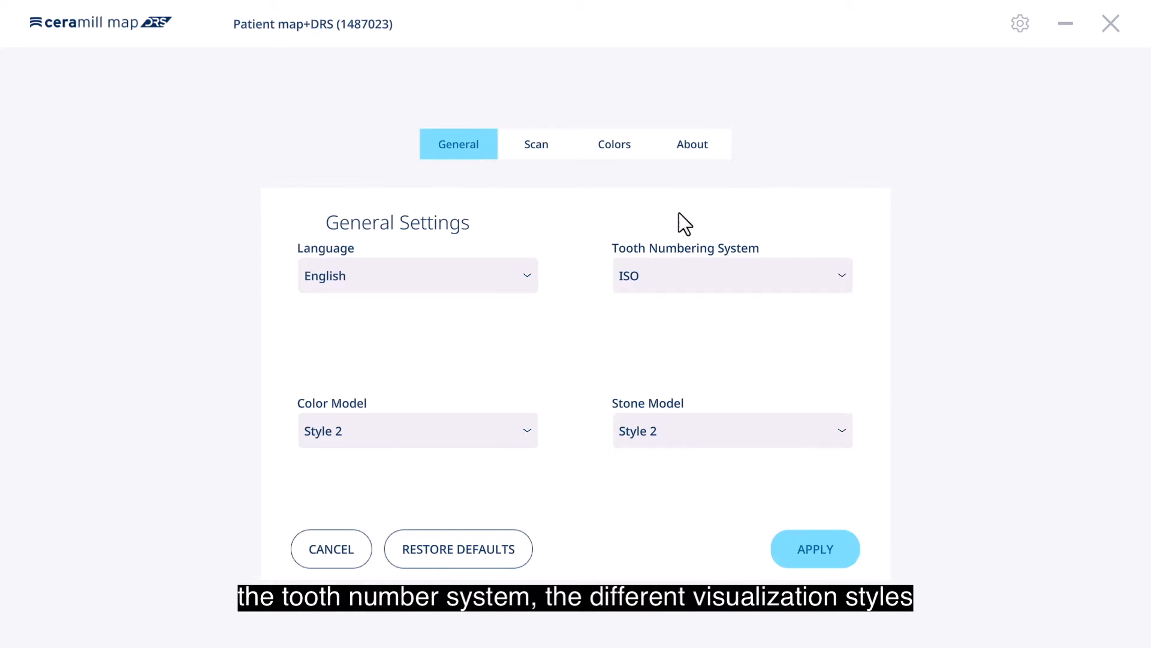
click(761, 266)
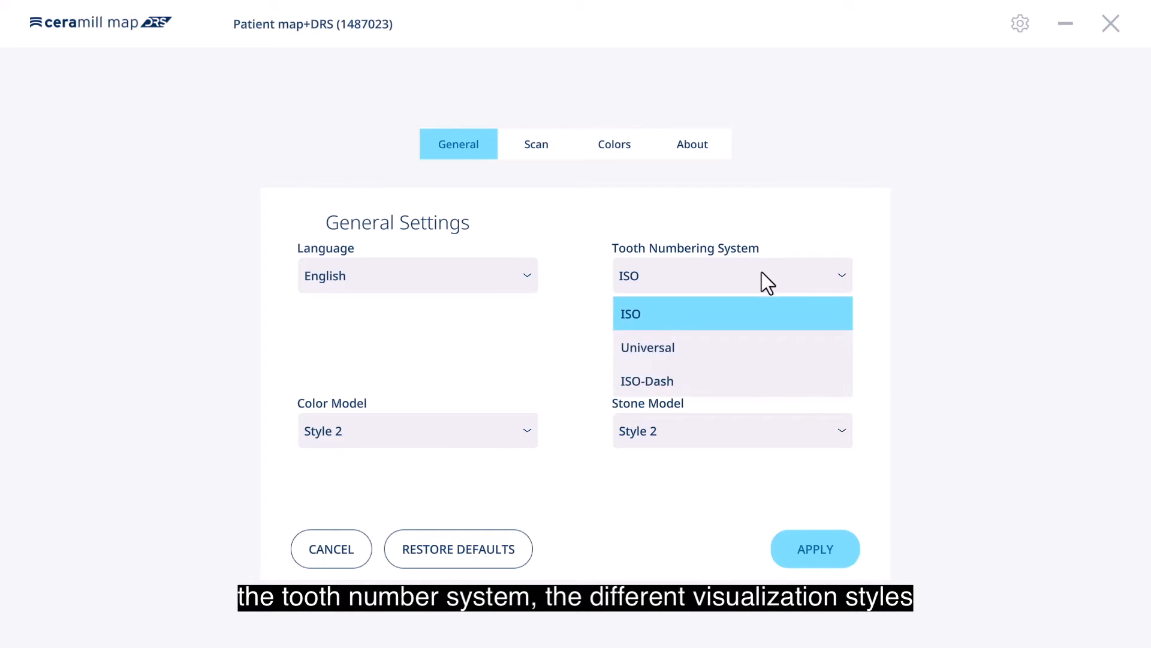
click(762, 273)
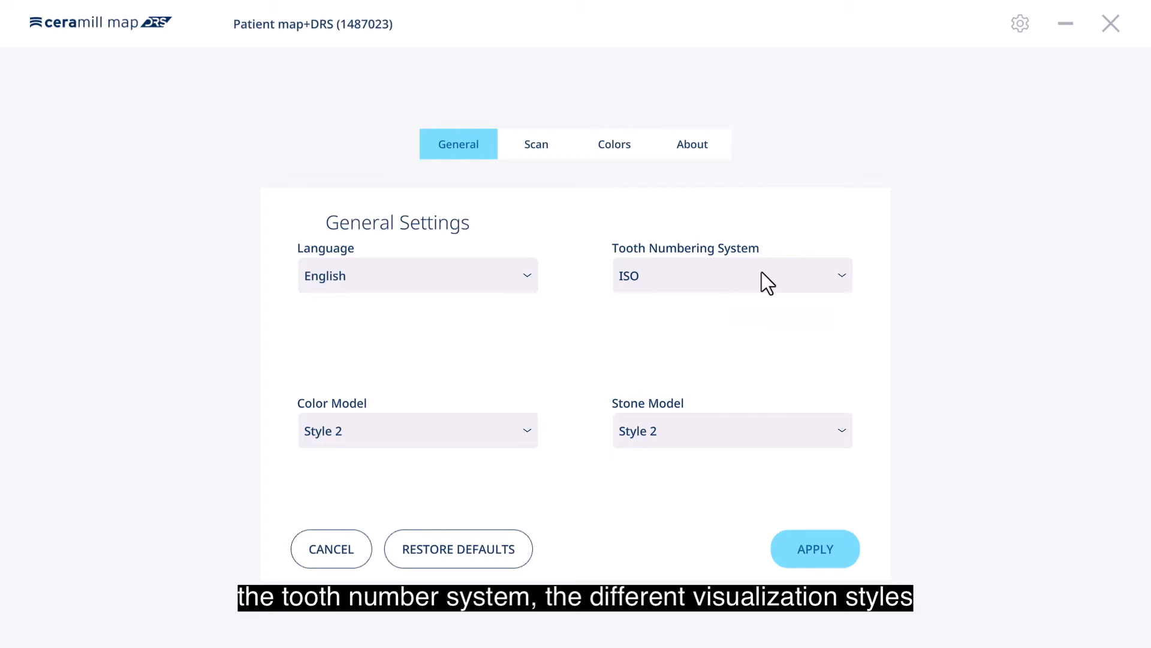
click(487, 442)
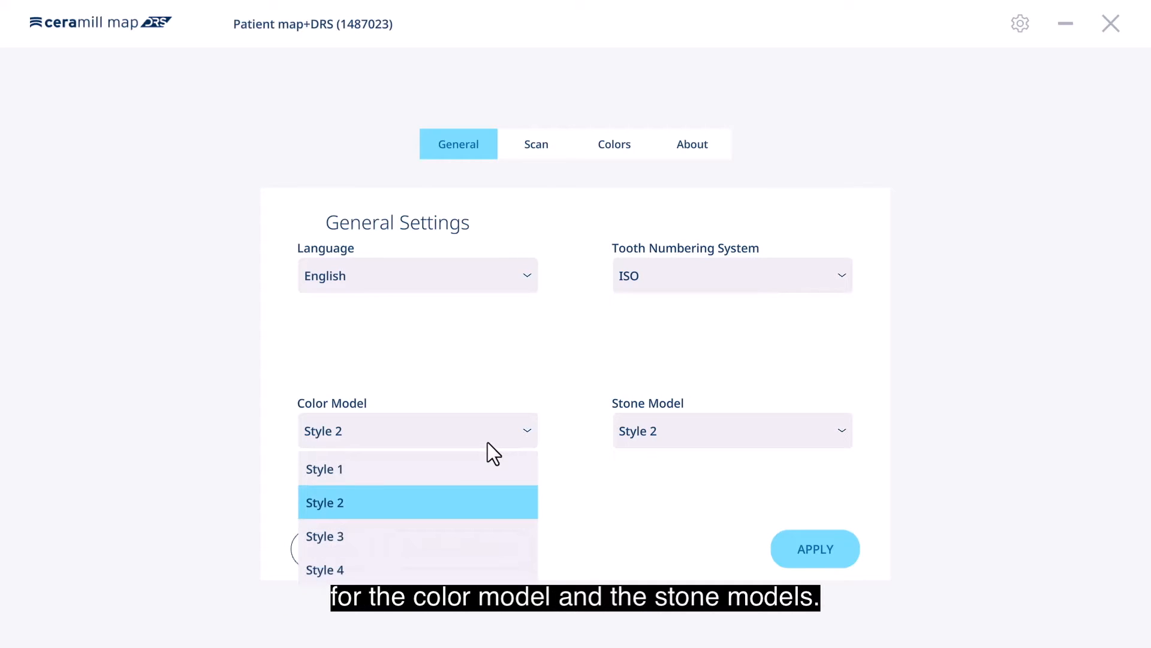
click(687, 431)
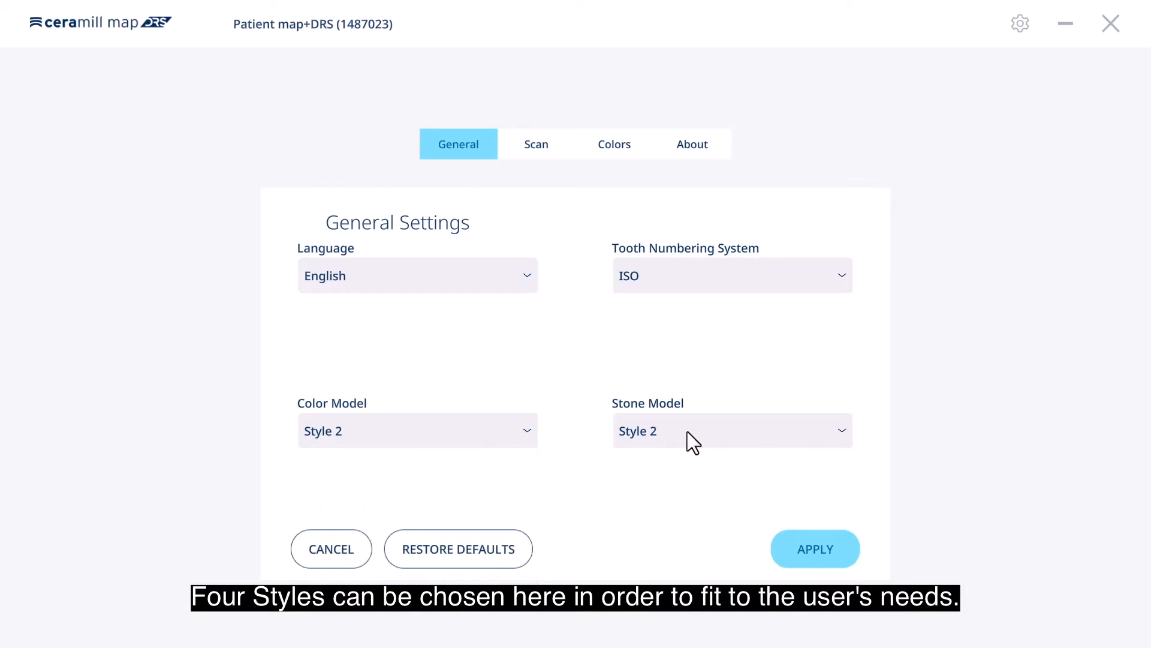
click(687, 430)
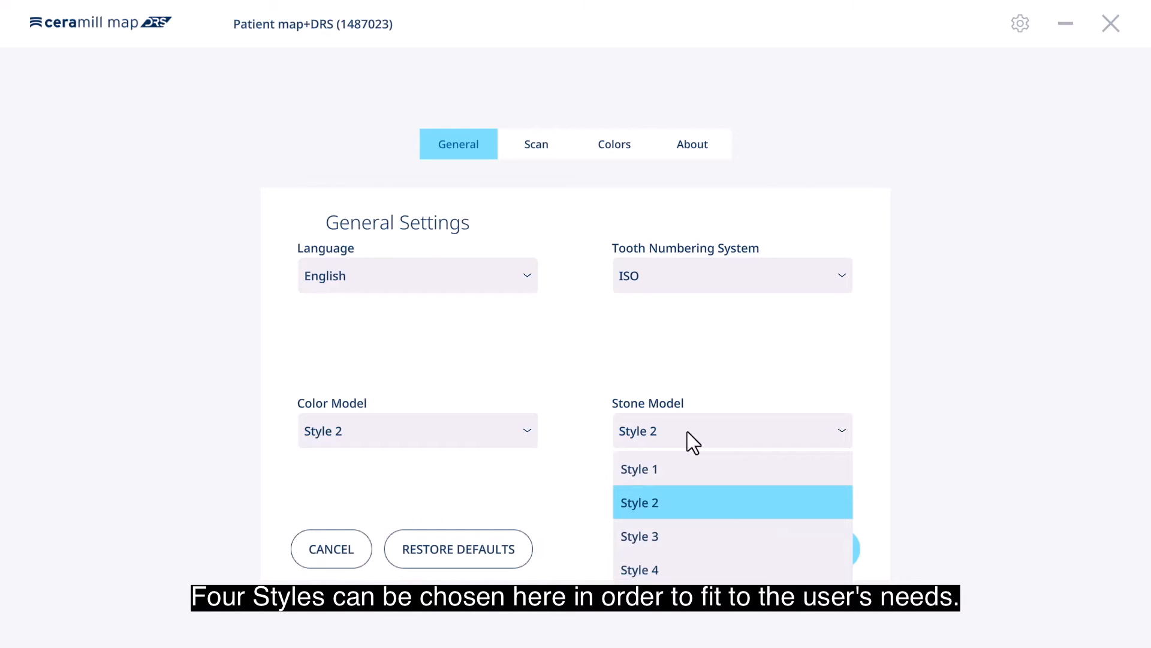
- Examine the scan, color and about settings, including the color palette for Lock Scan Area
click(525, 155)
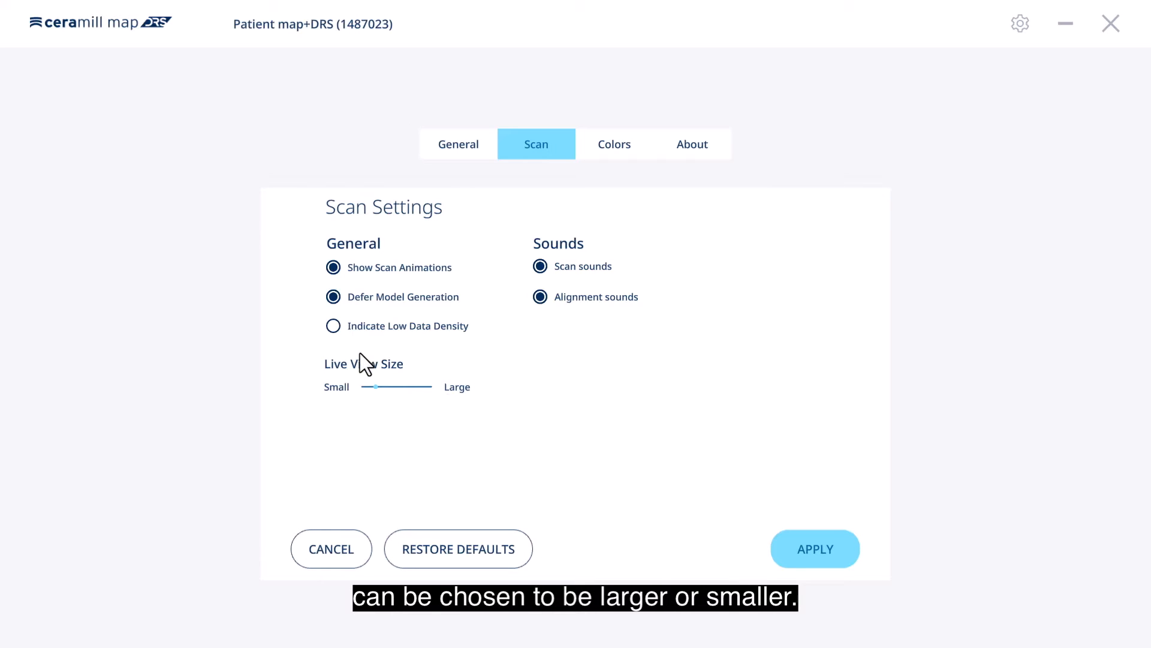
click(615, 144)
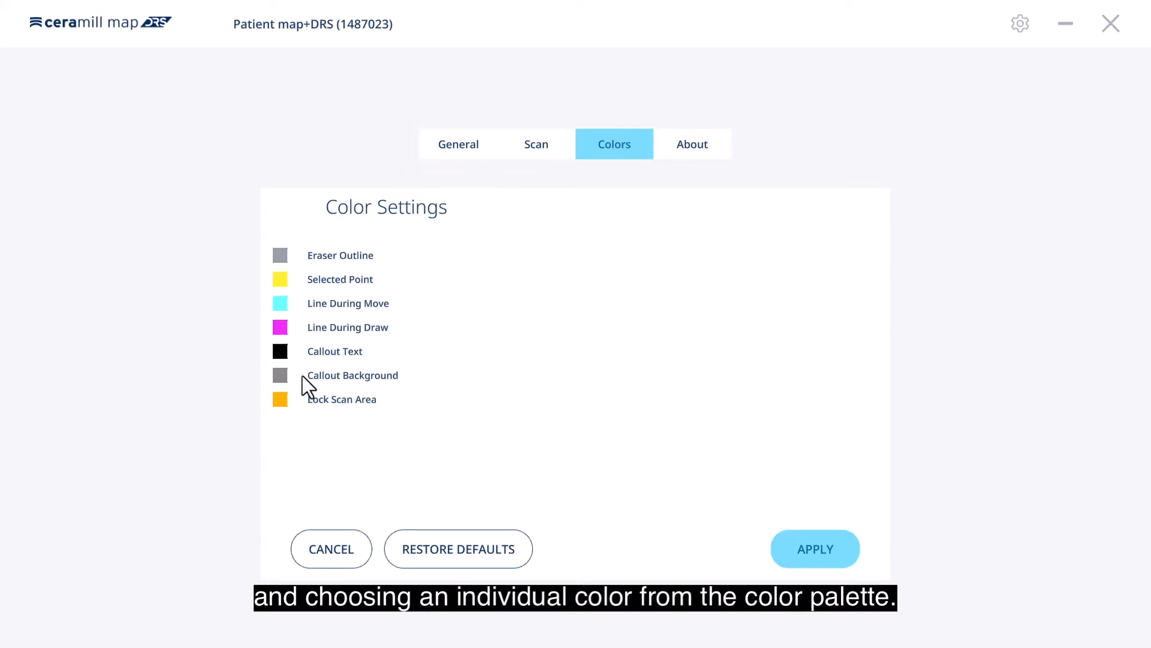
click(277, 403)
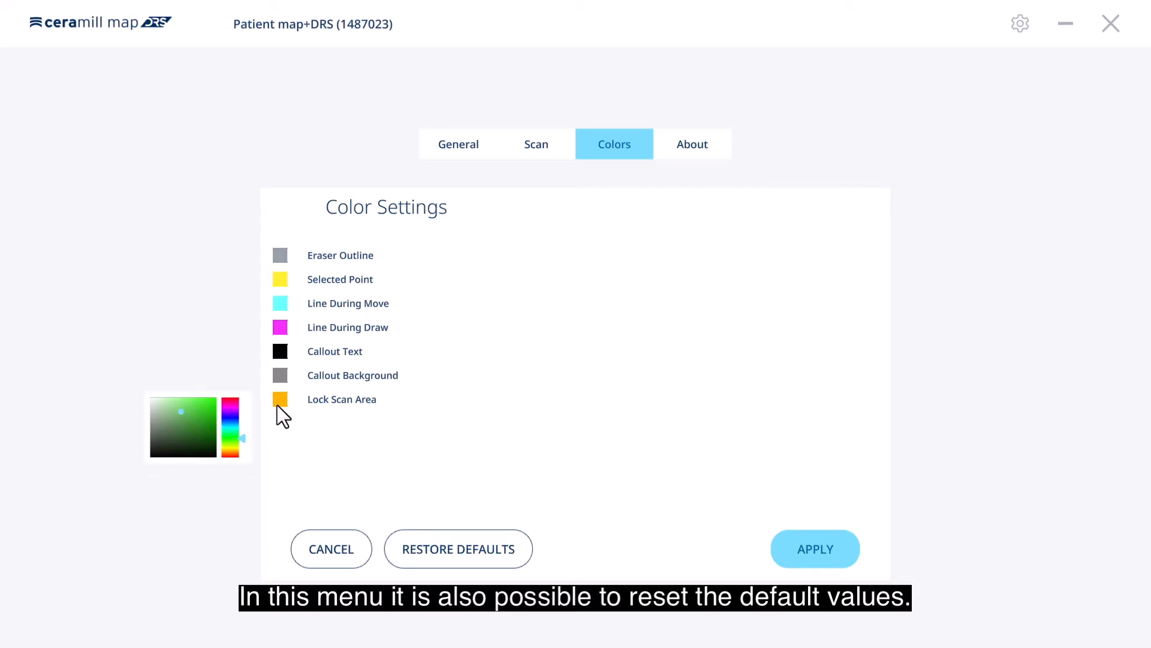
click(687, 150)
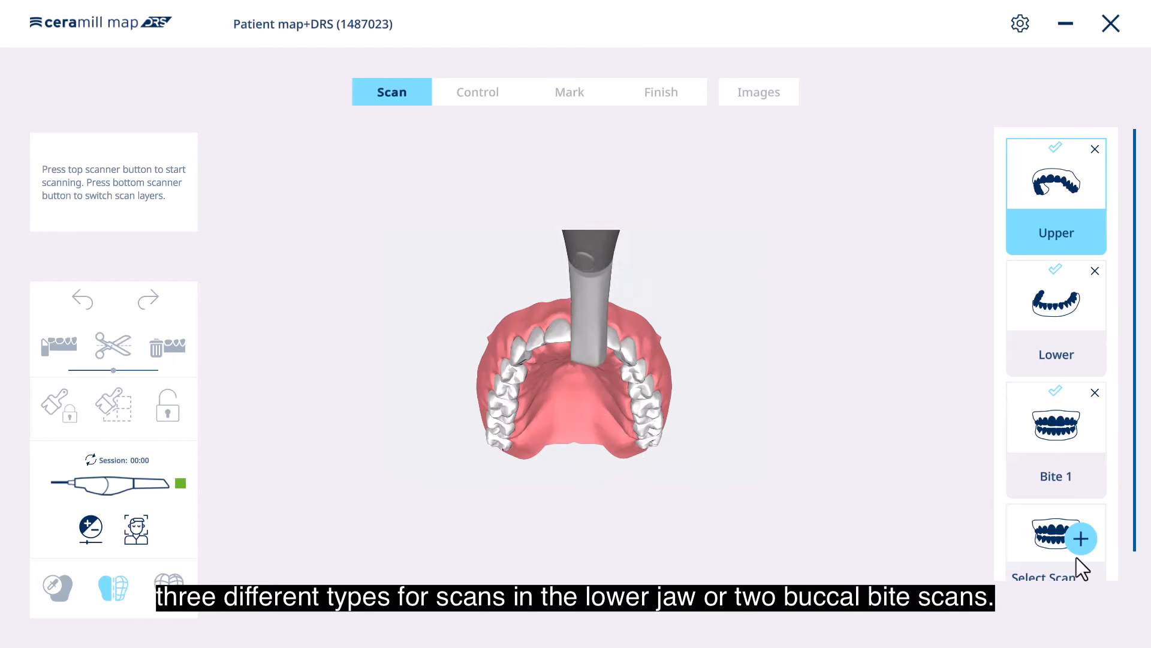
- Look through the available scan layers and add a Preop Upper layer to the scan list
drag(1135, 504, 1136, 529)
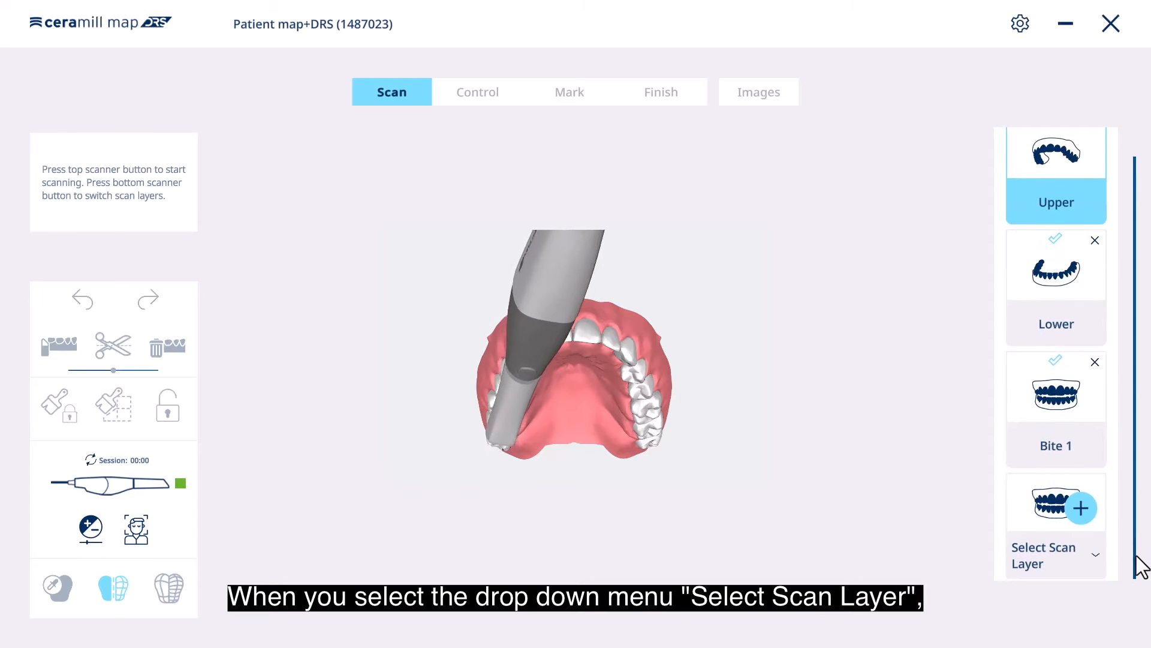
click(1086, 555)
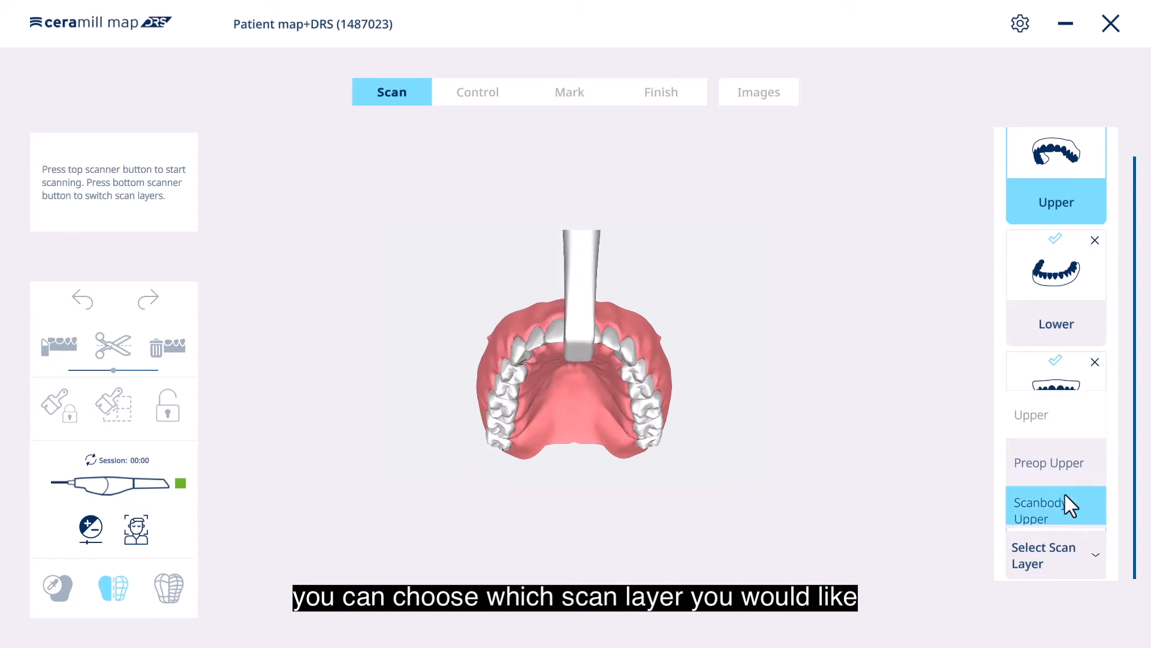
scroll(1063, 486, down, 5)
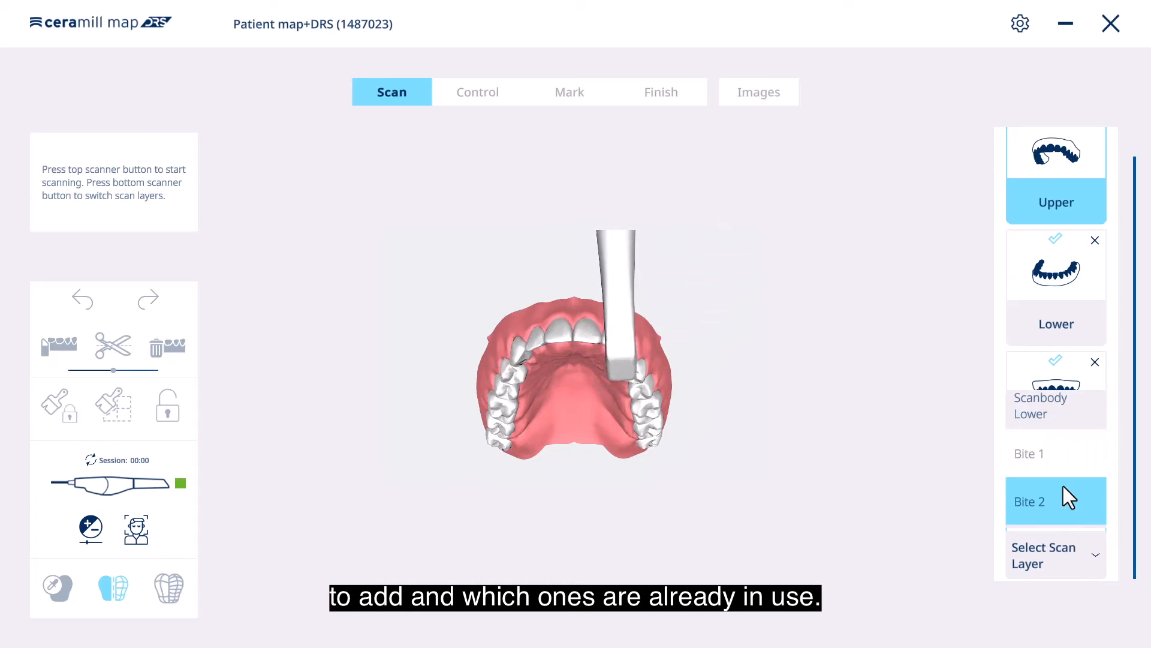
scroll(1063, 486, up, 5)
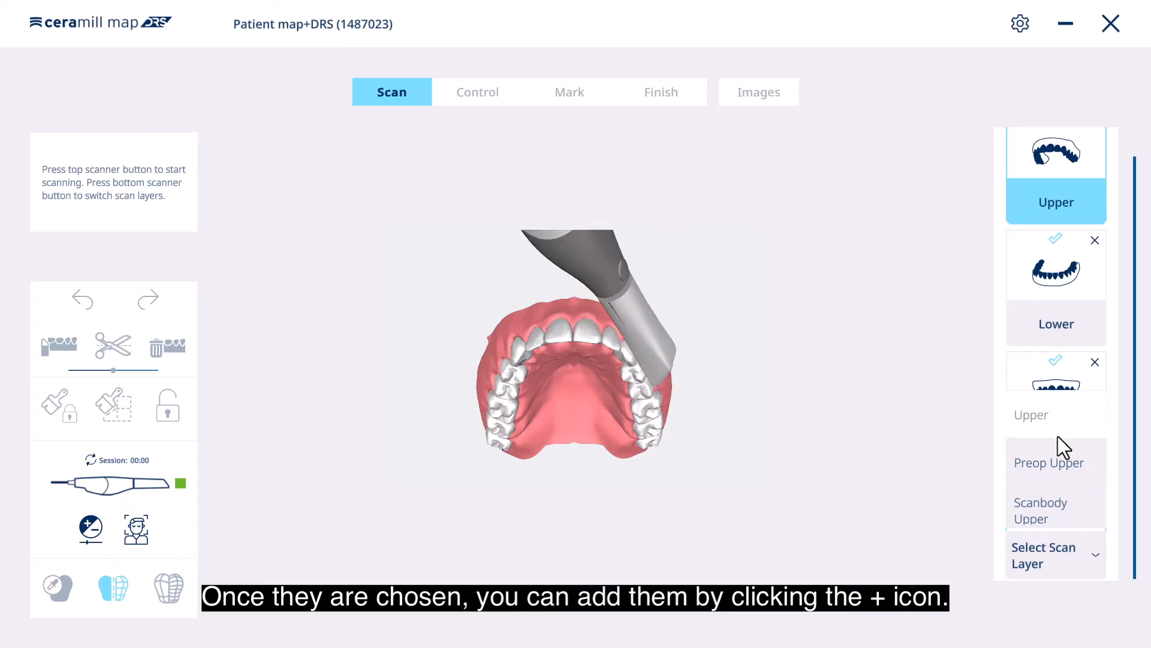
click(1067, 463)
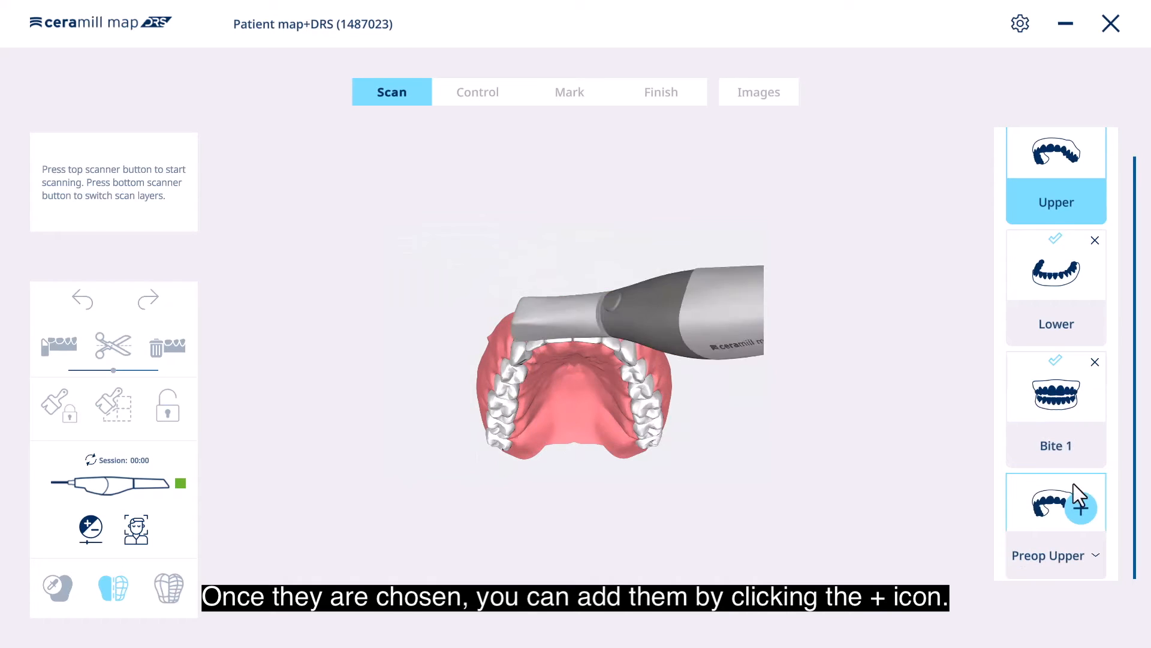
click(1080, 508)
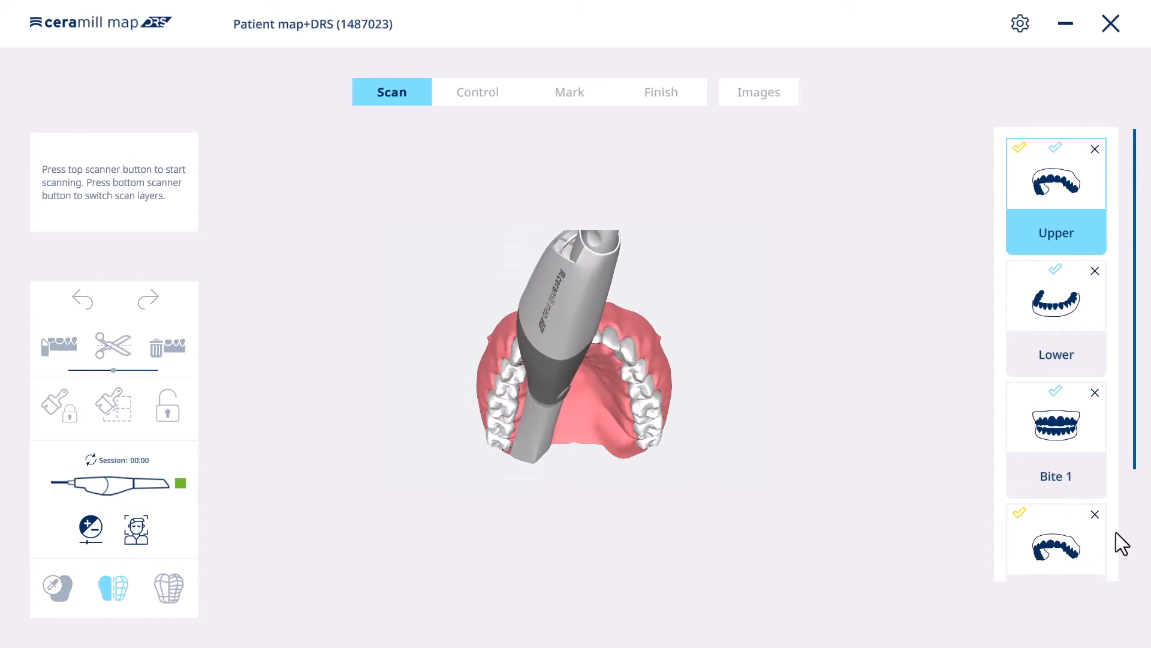
- Add a Bite 2 scan layer to the scan list
click(1077, 558)
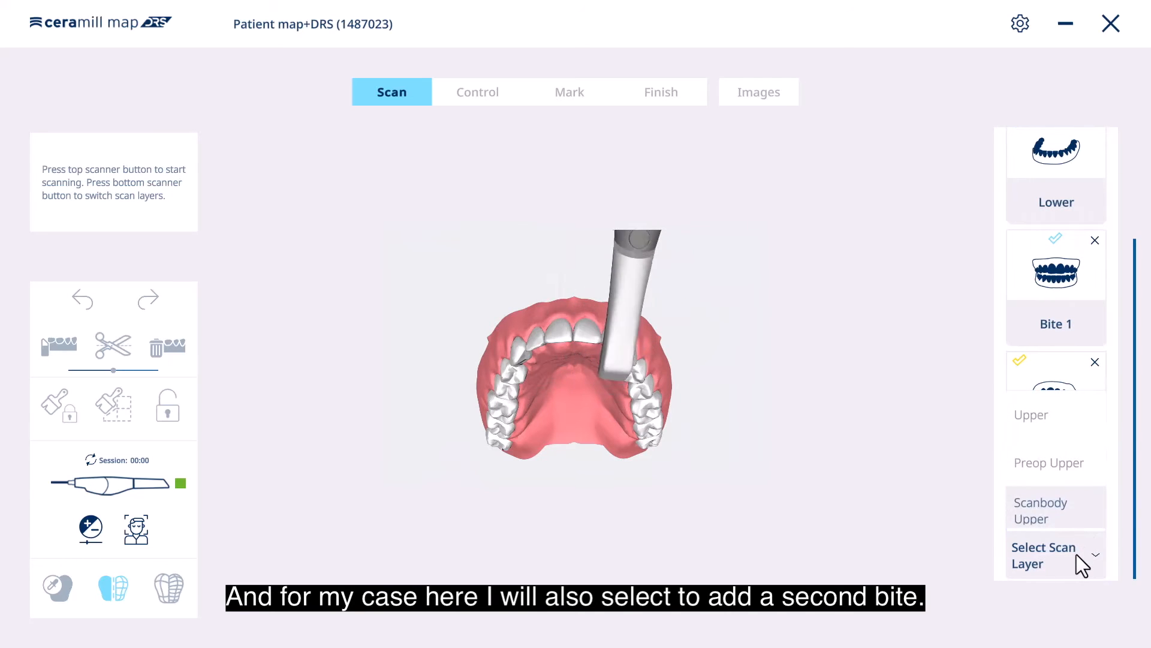
scroll(1064, 513, down, 4)
click(1061, 509)
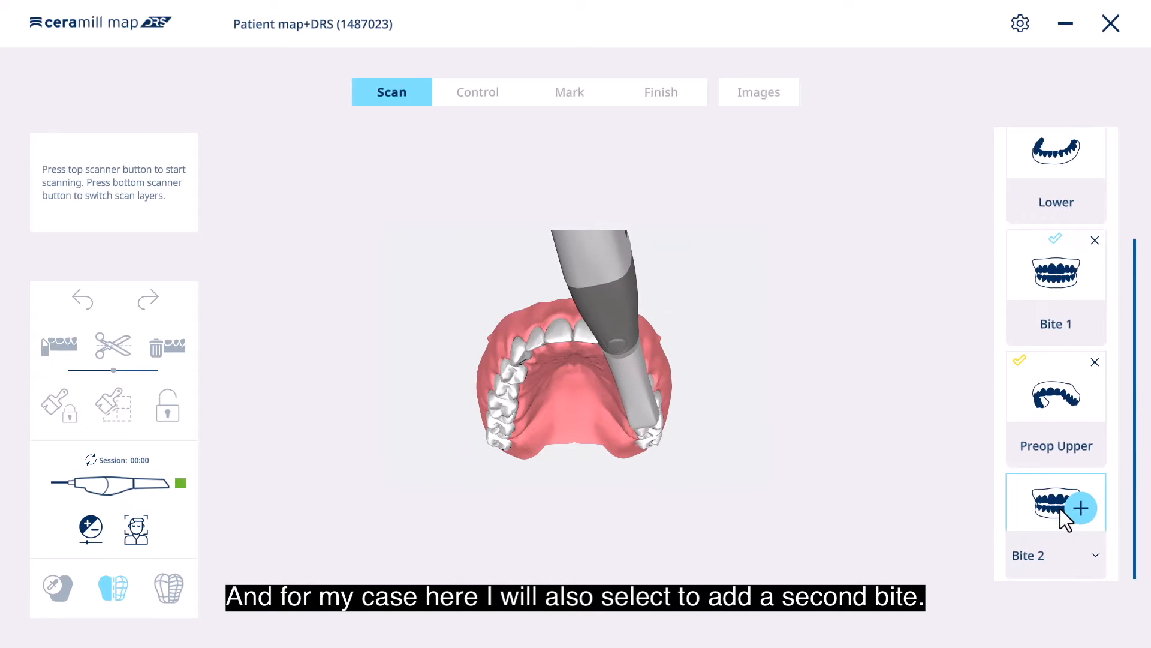
click(1081, 508)
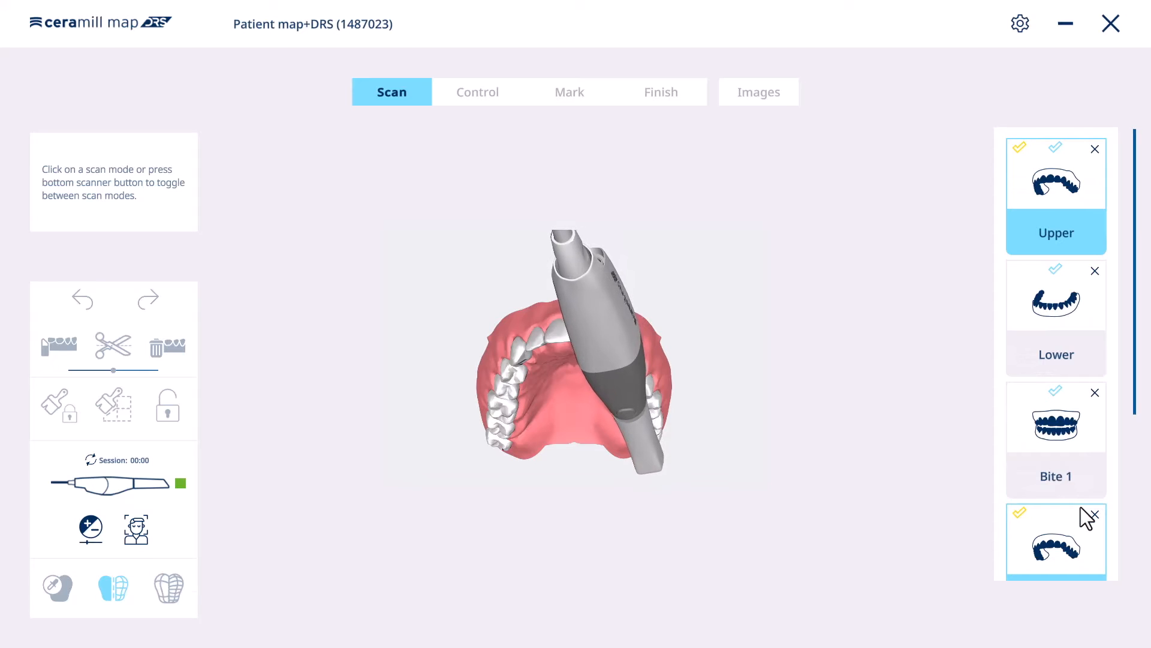
- Reorder the scan layers so Preop Upper directly follows Upper, and select Preop Upper for scanning
drag(1076, 308, 1057, 258)
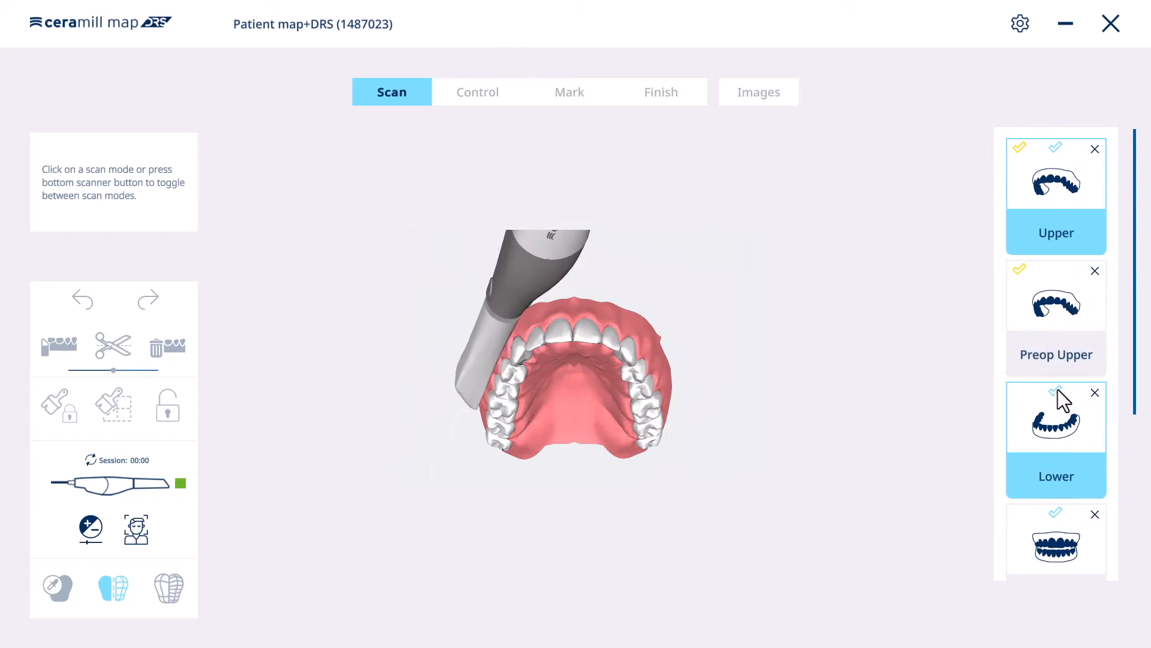
click(1055, 315)
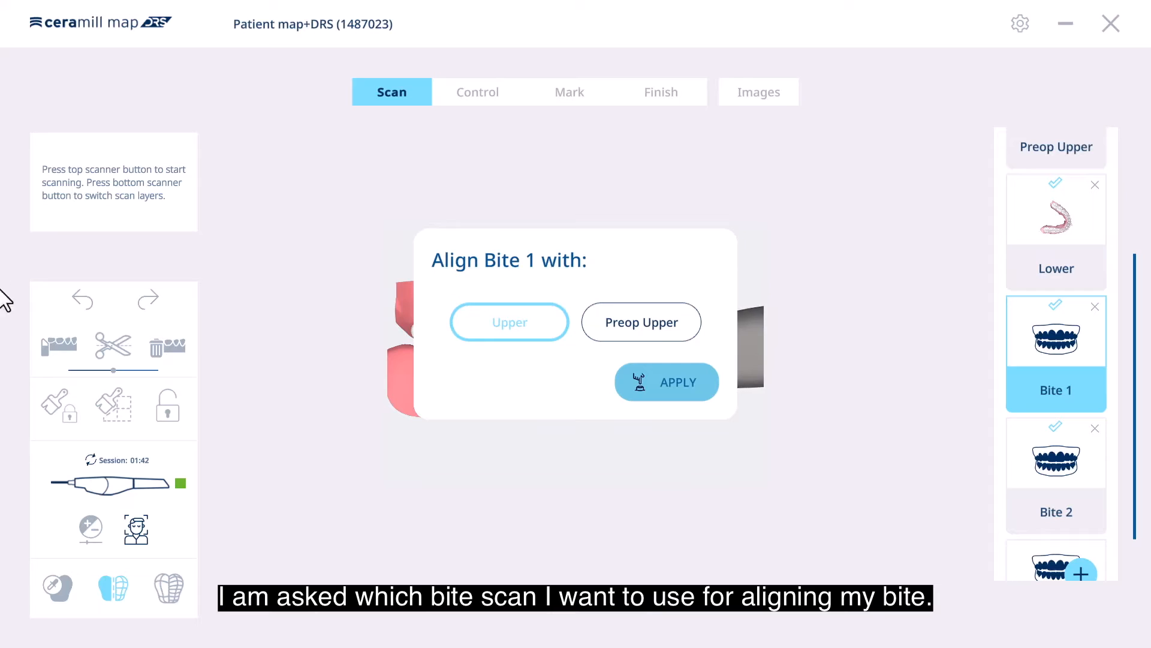
- Align both Bite 1 and Bite 2 with the Preop Upper scan only, leaving Upper deselected
click(658, 321)
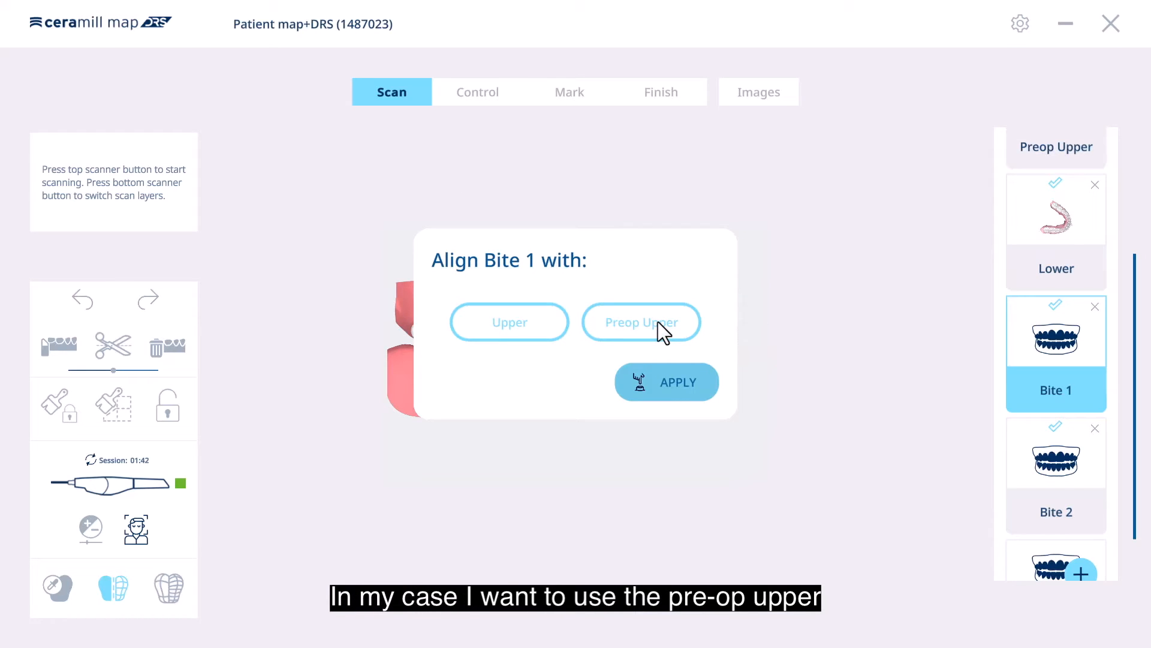
click(658, 322)
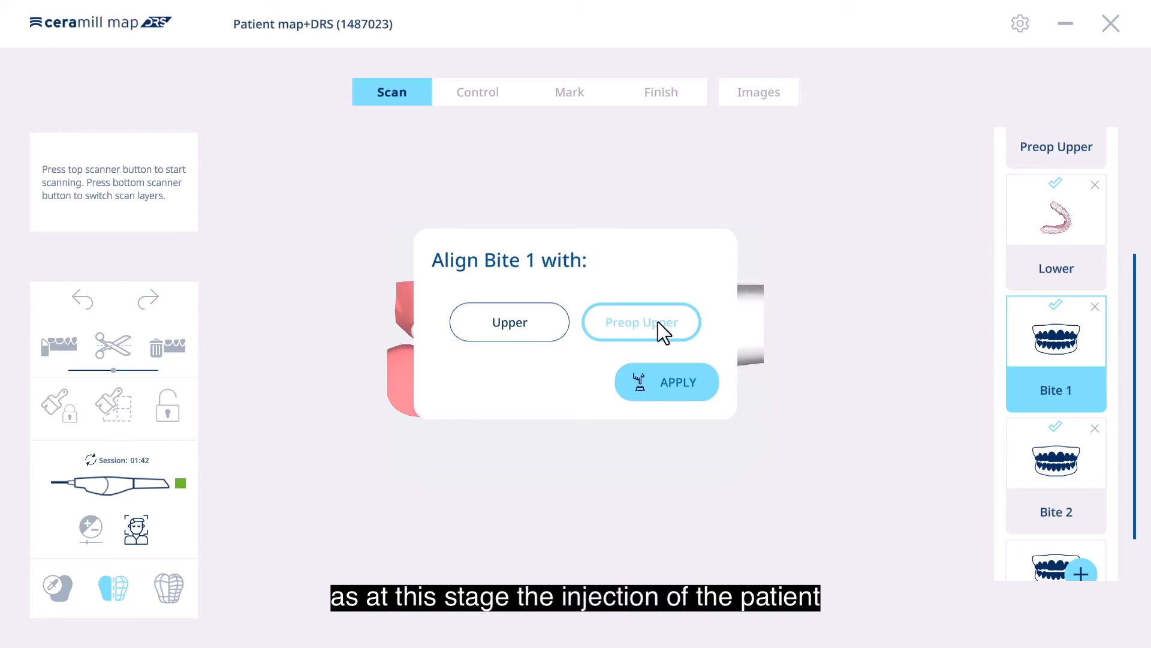
click(681, 388)
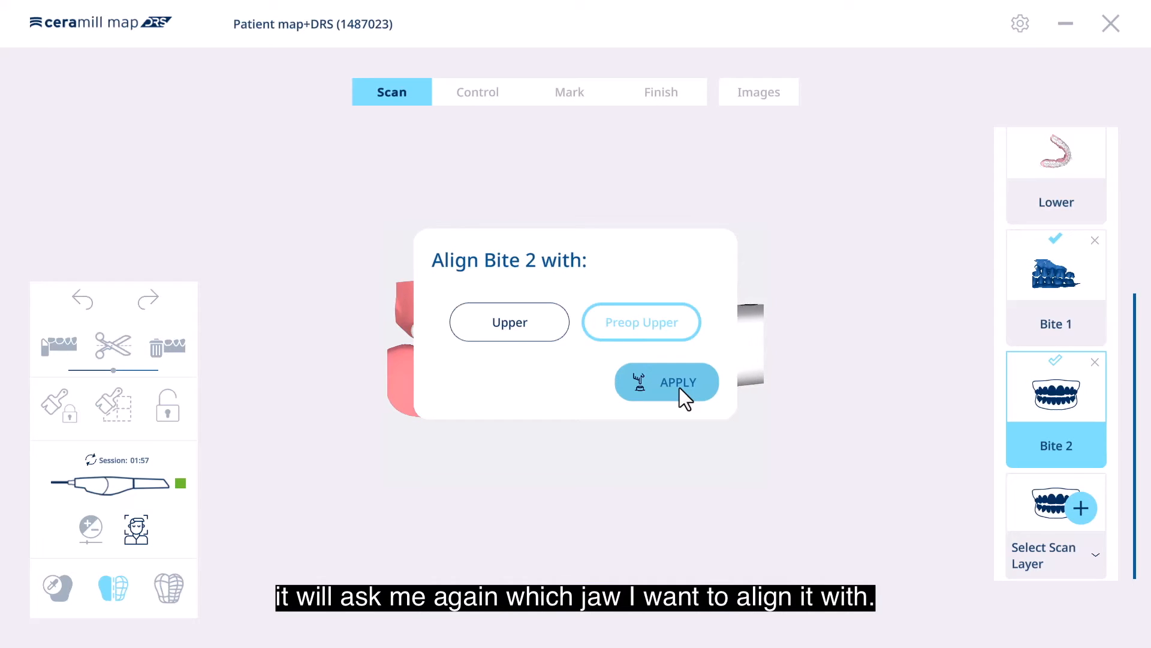
click(680, 388)
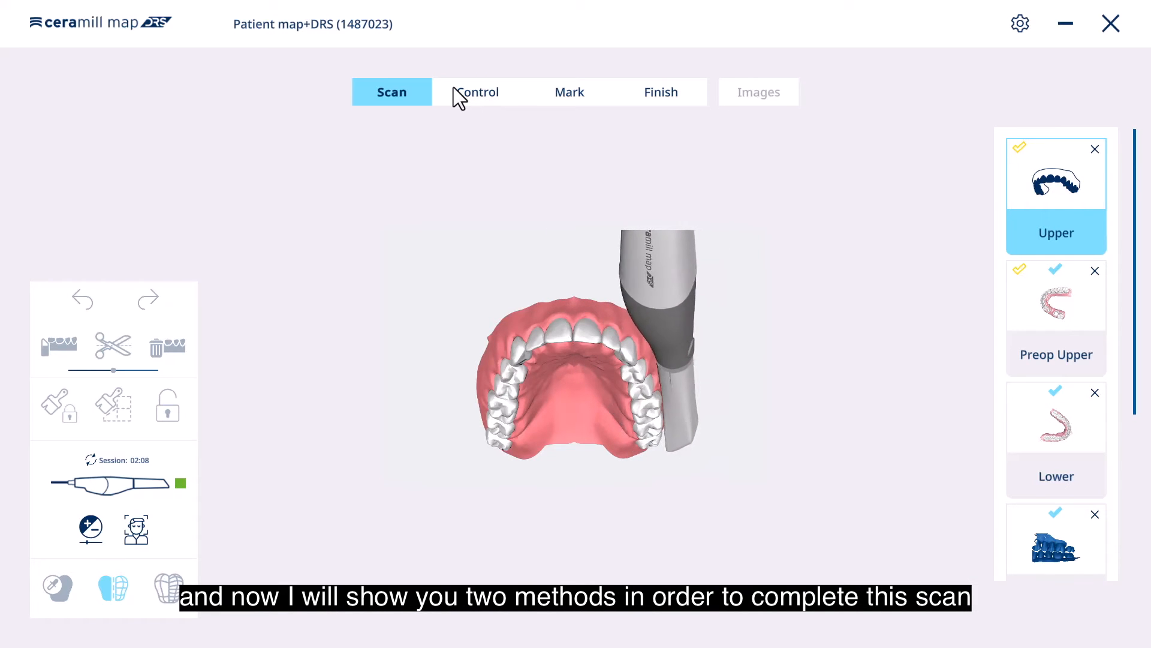
click(454, 88)
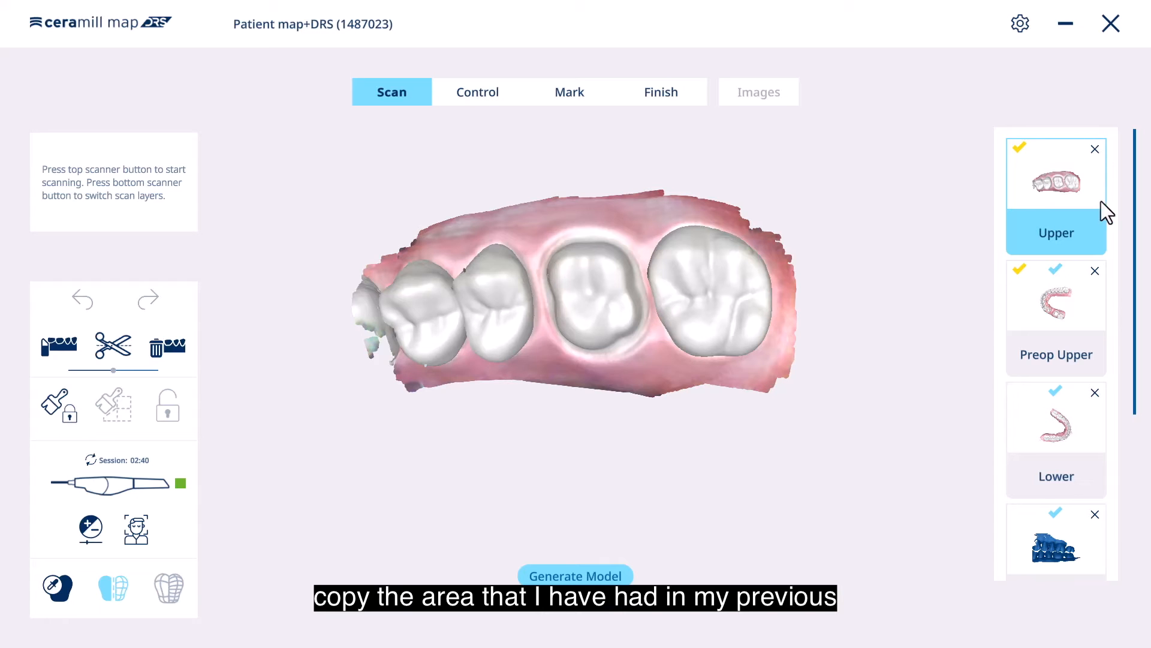
- Delete the existing Upper scan layer and duplicate the Preop Upper layer with Upper as the duplicated scan type
click(1095, 148)
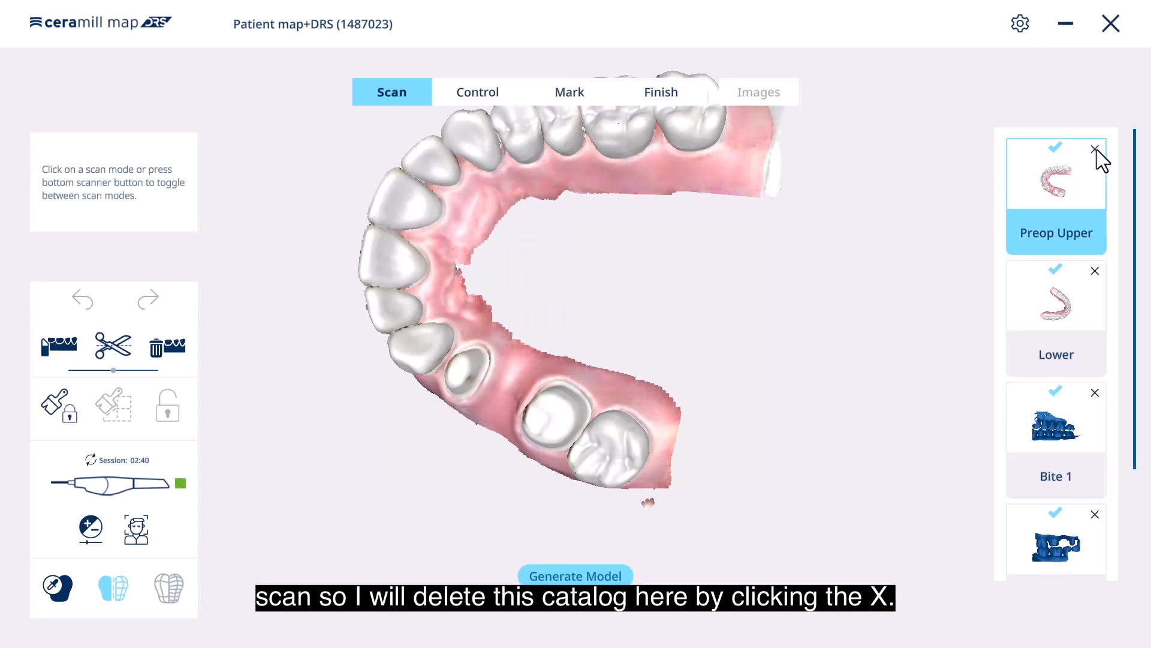
right_click(1060, 186)
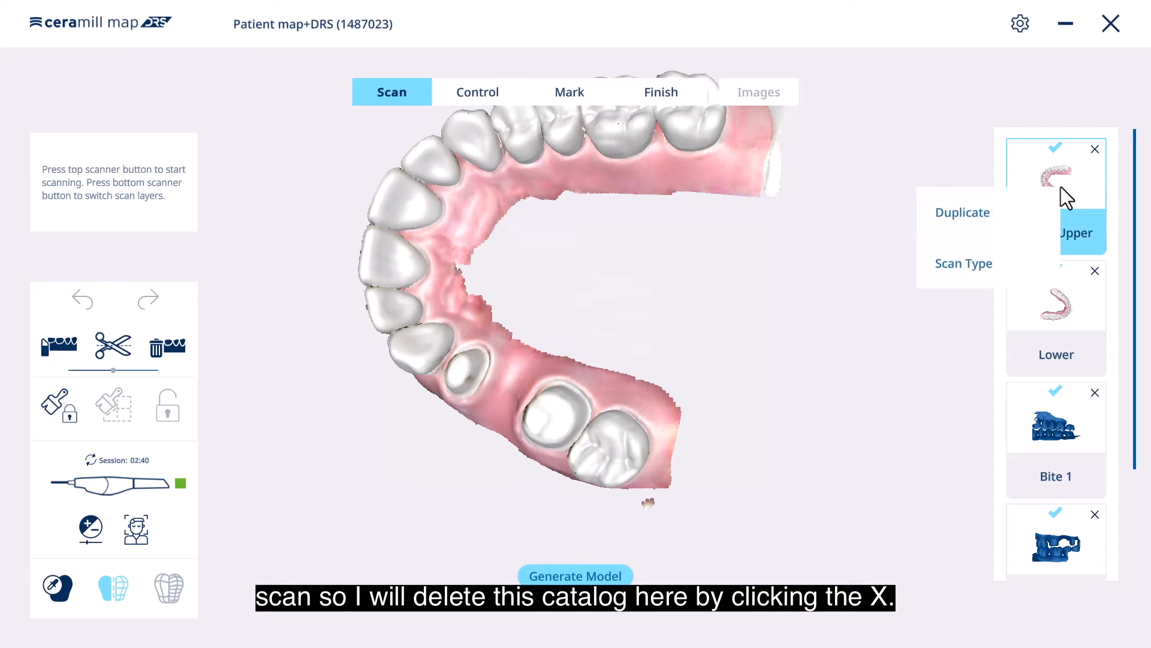
click(1031, 221)
click(625, 339)
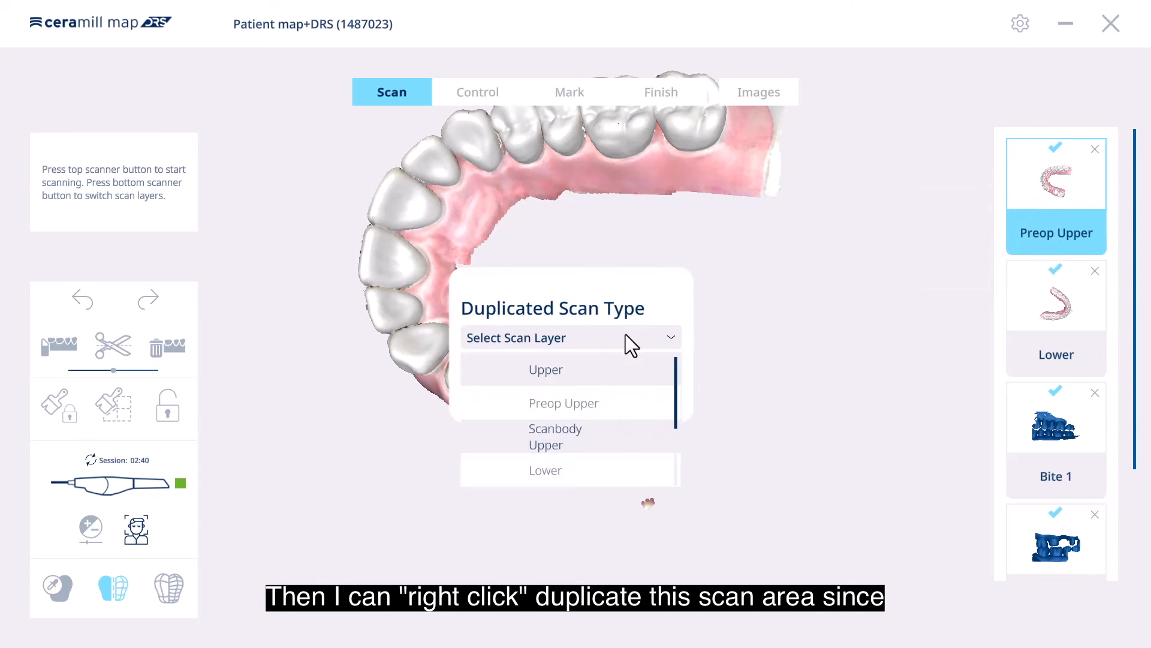
click(573, 370)
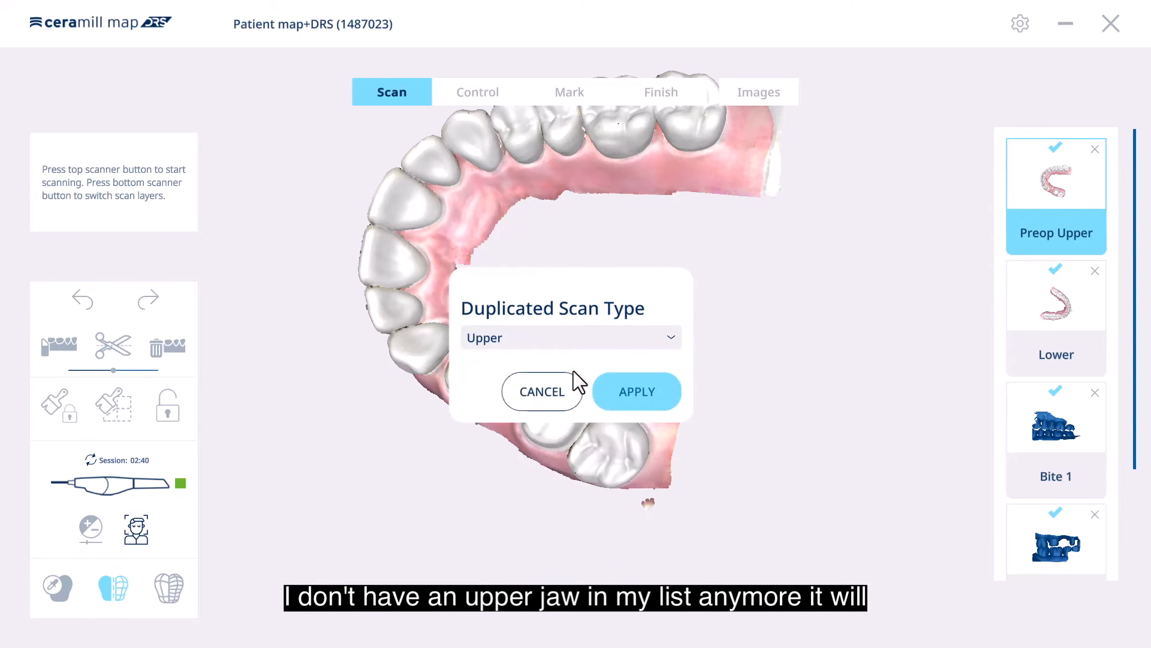
click(632, 388)
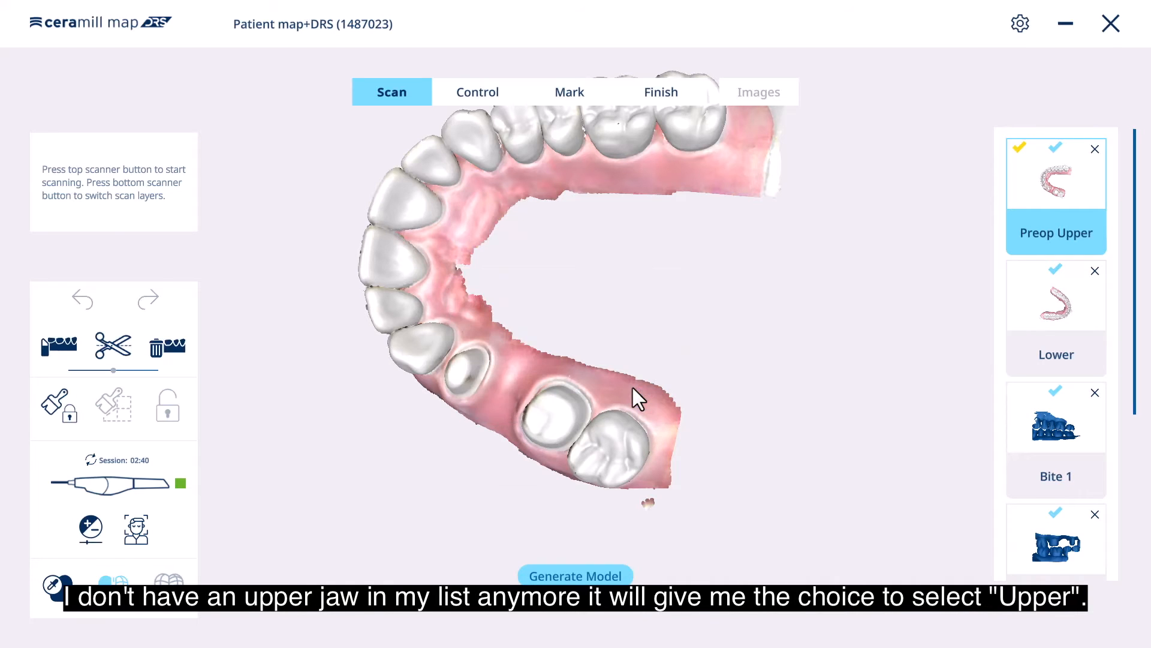
- Erase the first molar on the intact side of the duplicated Upper scan with an enlarged eraser brush, ready for rescanning
scroll(1083, 312, down, 5)
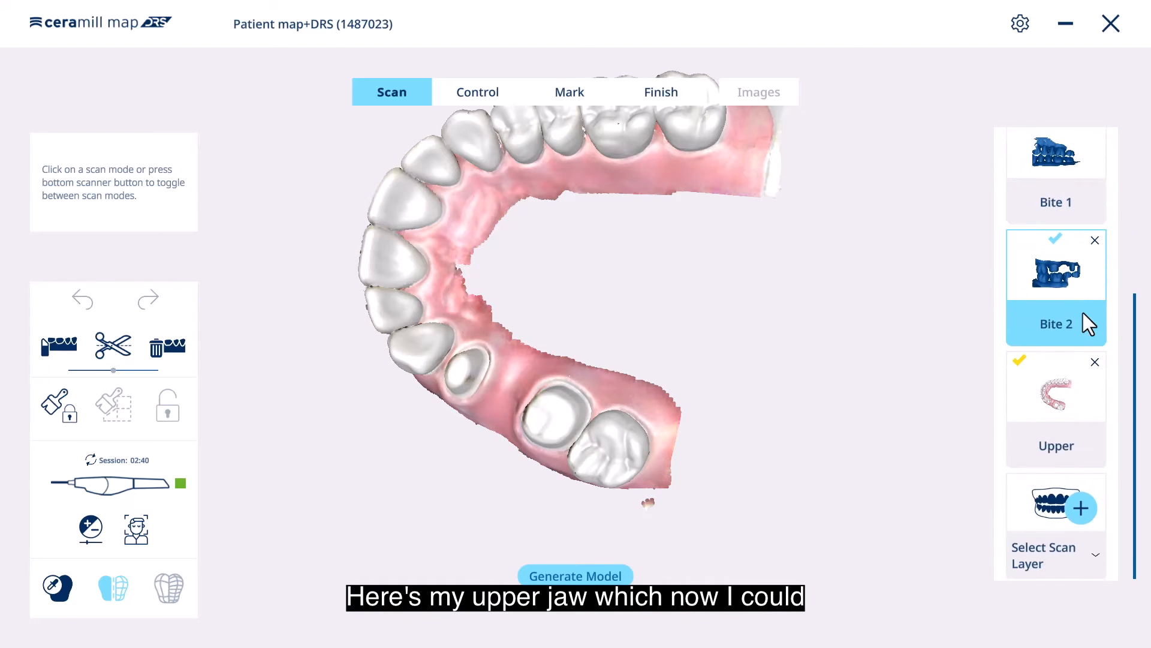
click(1074, 410)
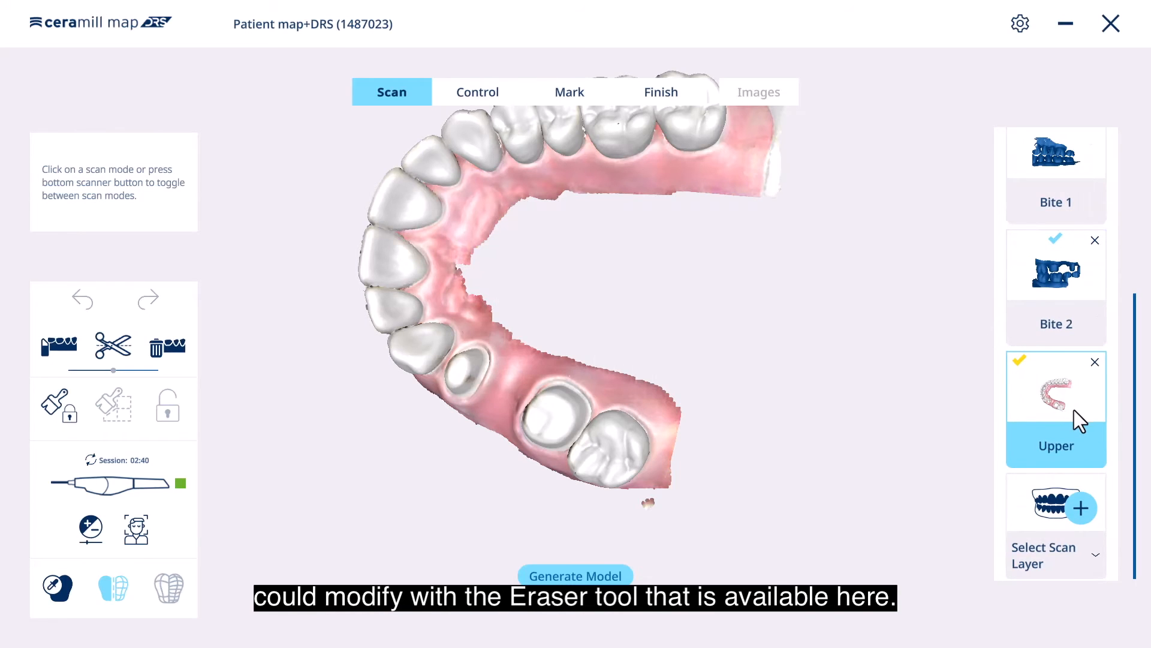
middle_drag(679, 346, 682, 403)
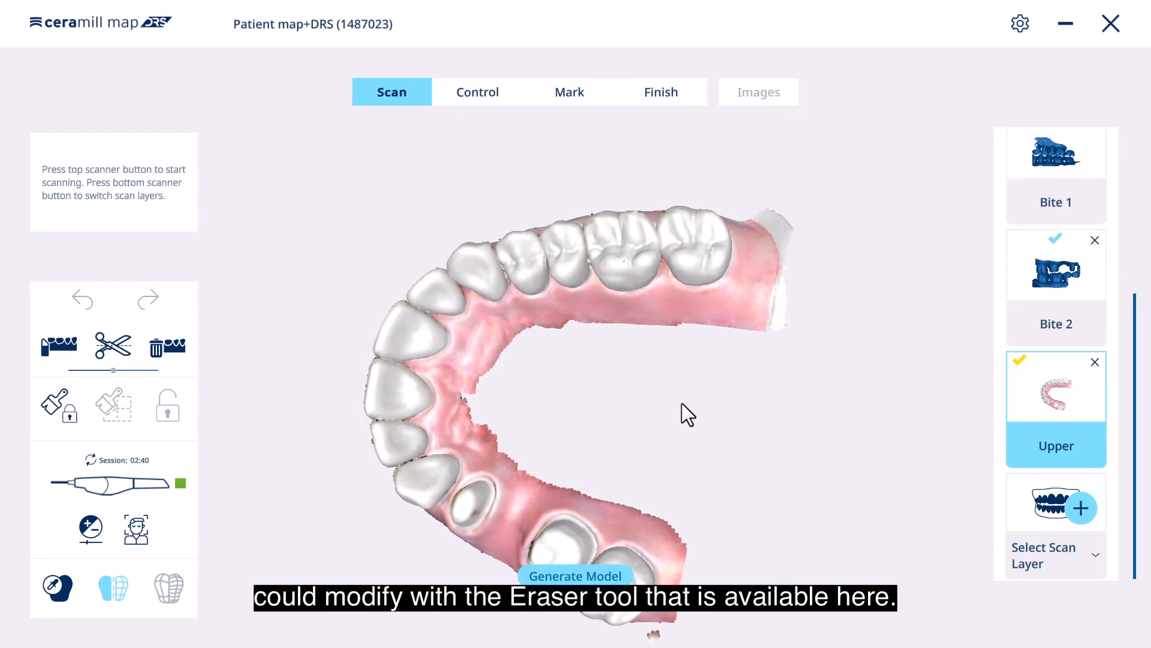
click(73, 345)
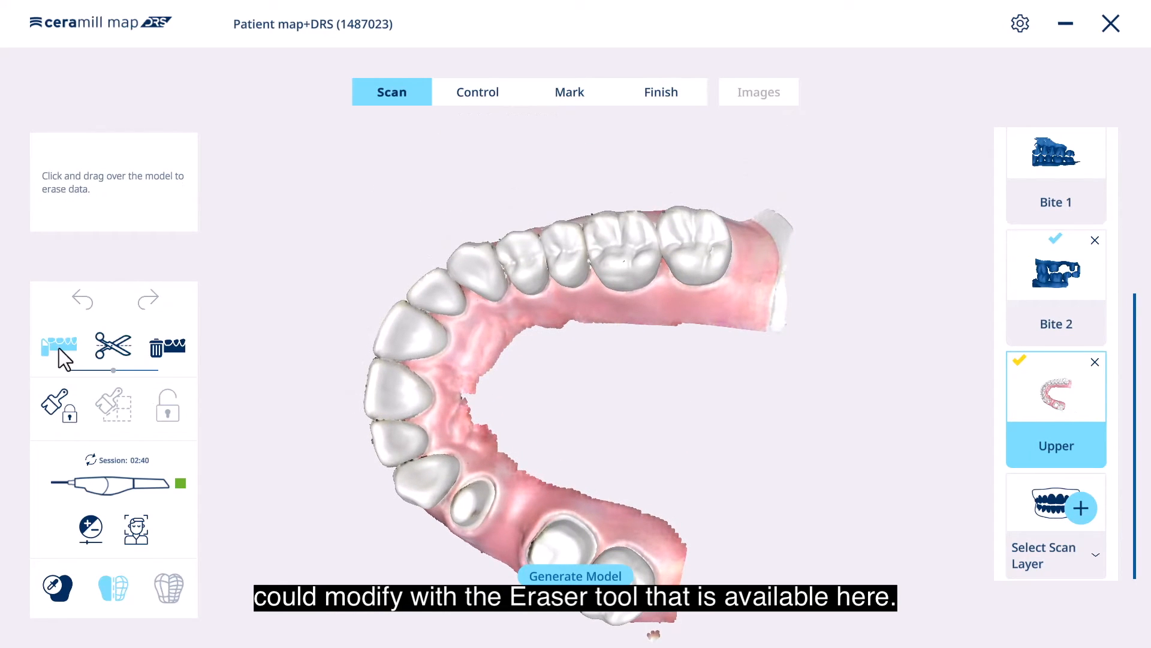
click(60, 349)
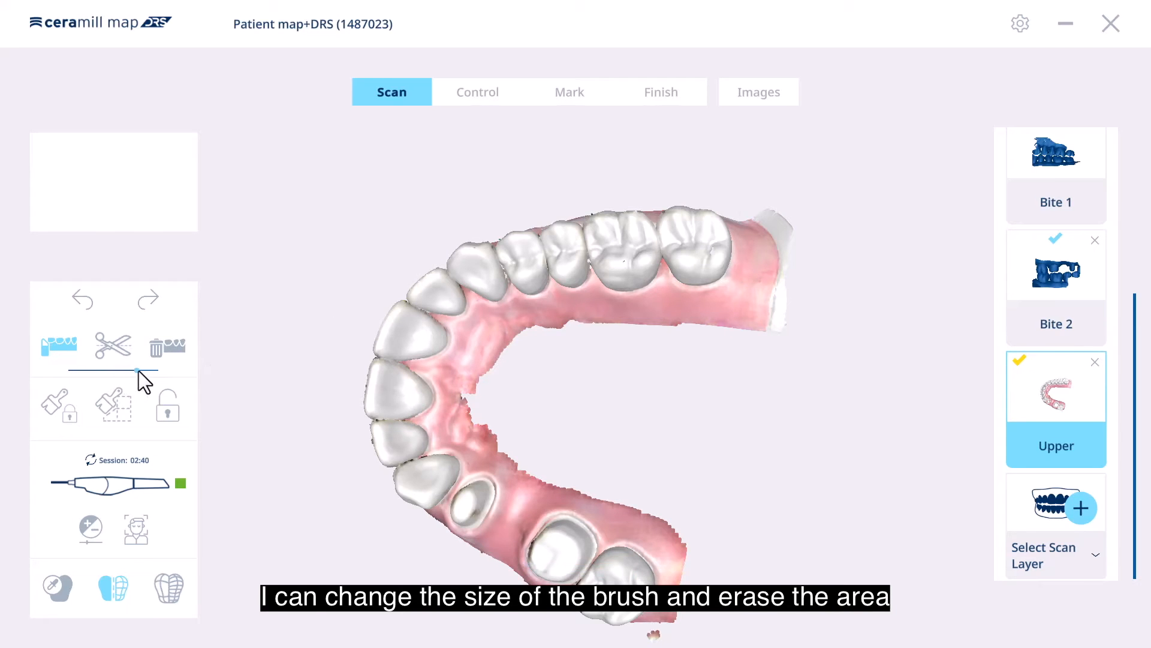
drag(611, 227, 598, 263)
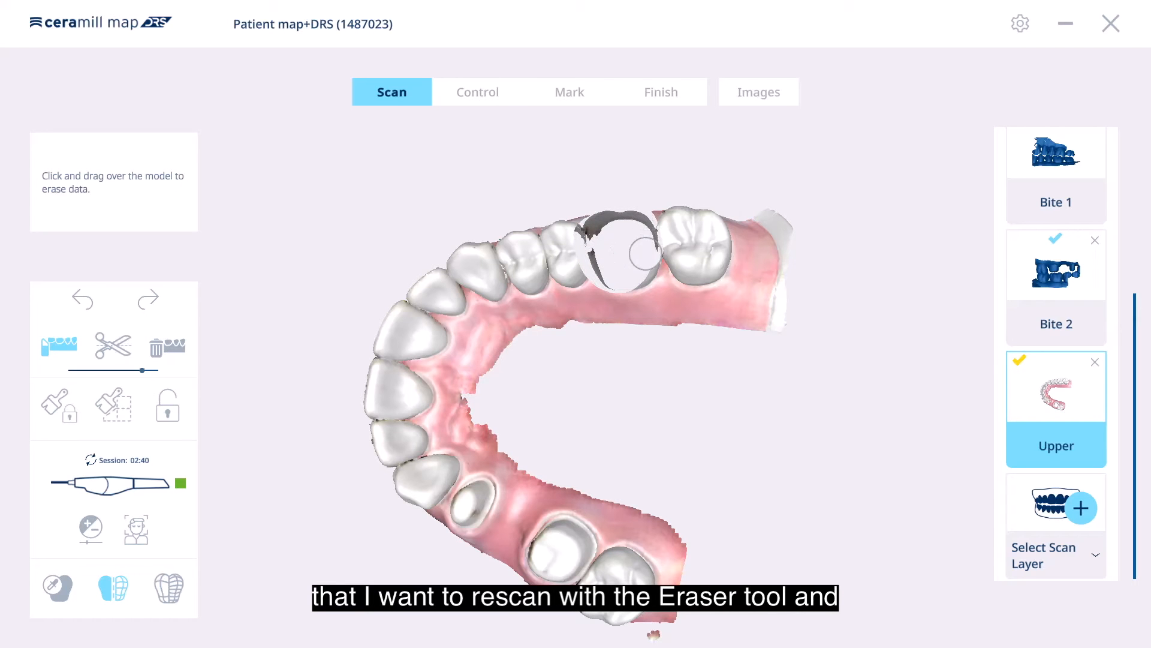
mouse_move(611, 191)
right_down()
mouse_move(645, 266)
mouse_move(636, 278)
mouse_move(688, 177)
right_up()
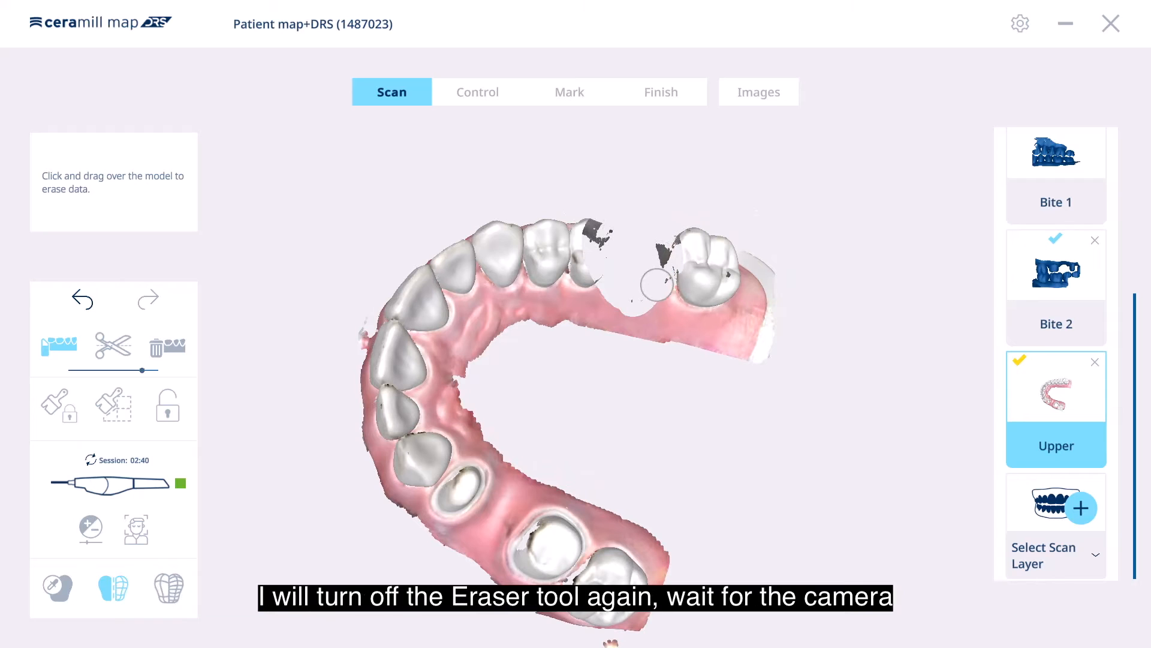
right_drag(647, 218, 631, 259)
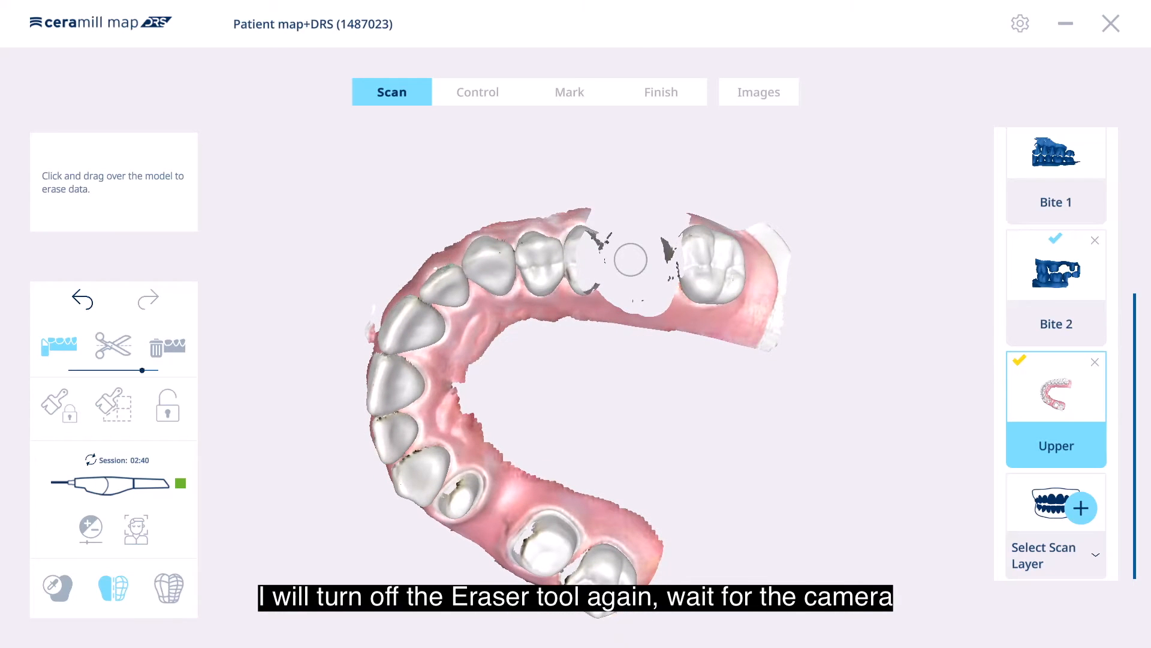
click(53, 348)
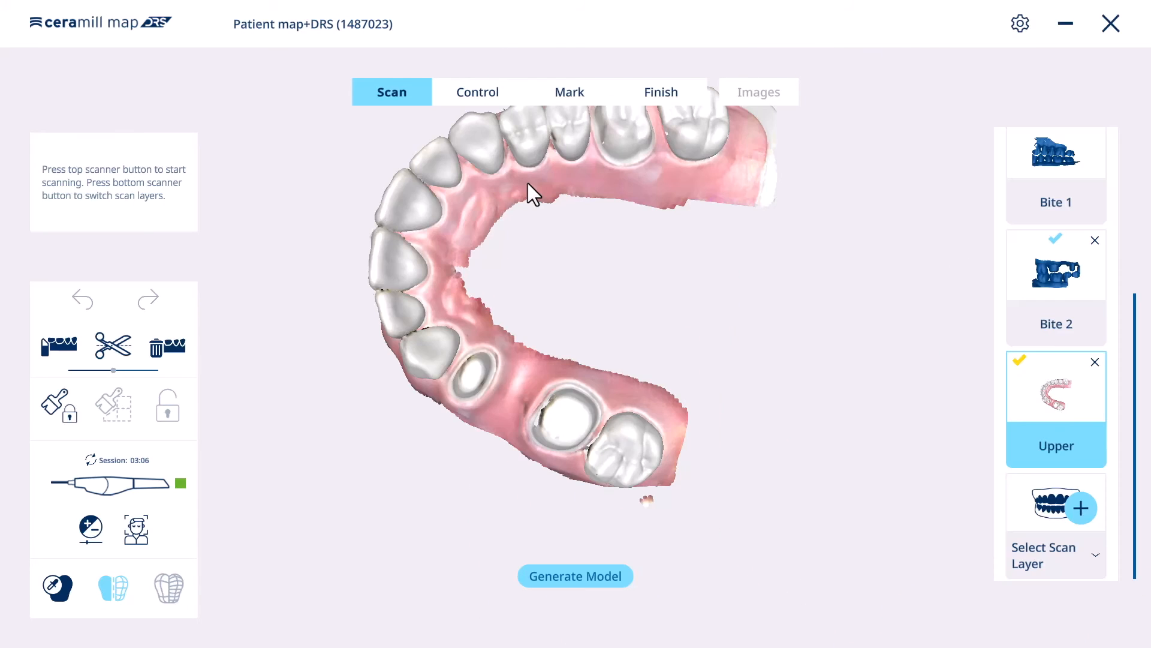
- Trim the Upper scan with a line through the rescanned prepared molar and another between the front teeth
click(115, 349)
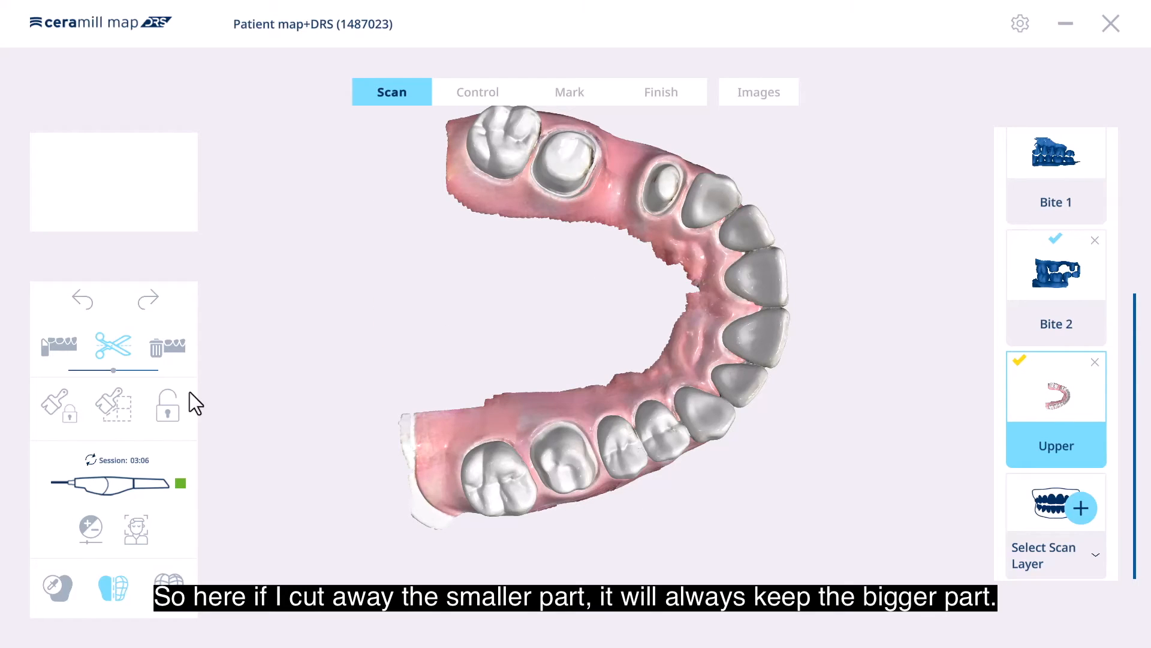
drag(495, 346, 605, 531)
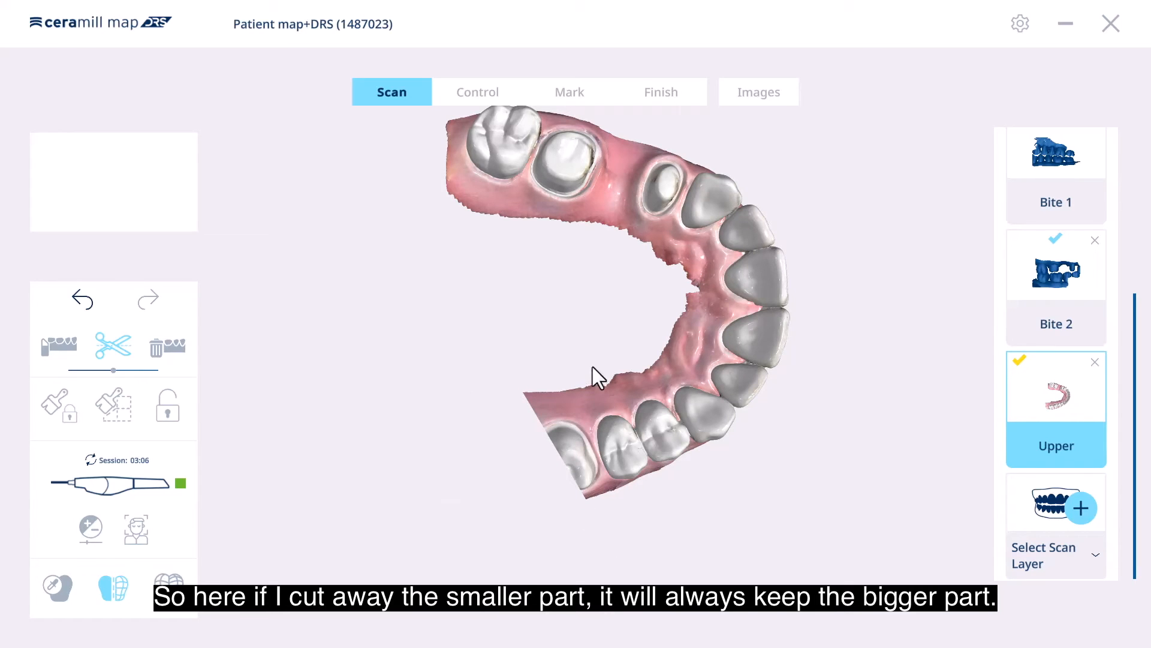
drag(612, 305, 837, 311)
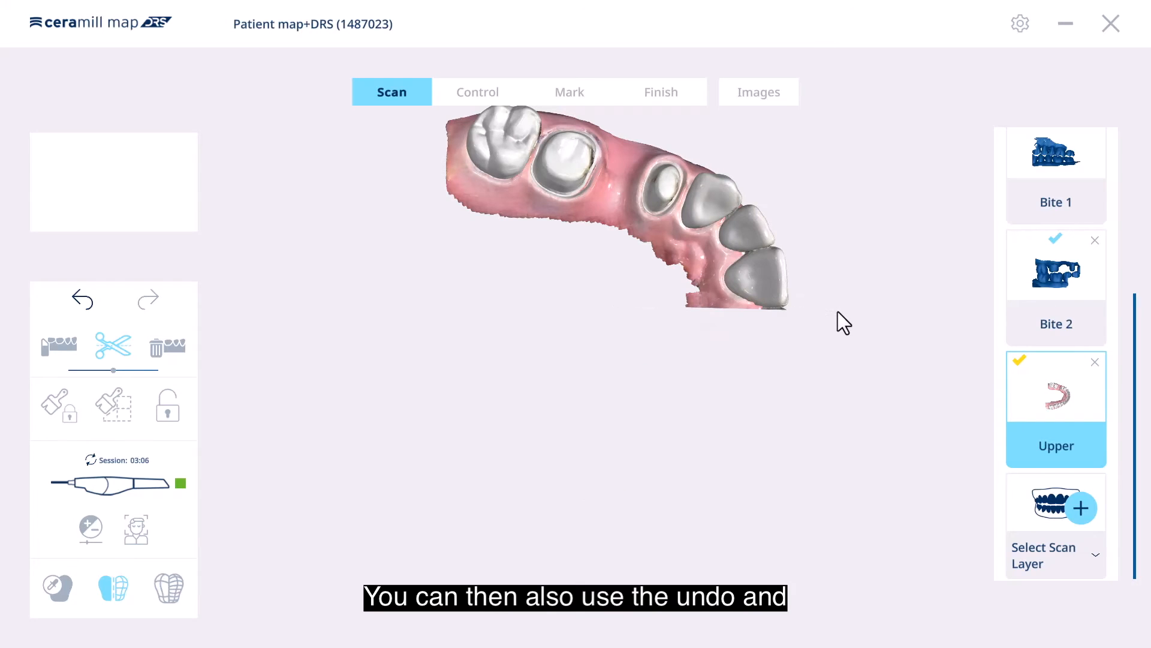
- Undo both trims on the Upper scan, try redoing them, undo them again and leave the trim tool
click(84, 301)
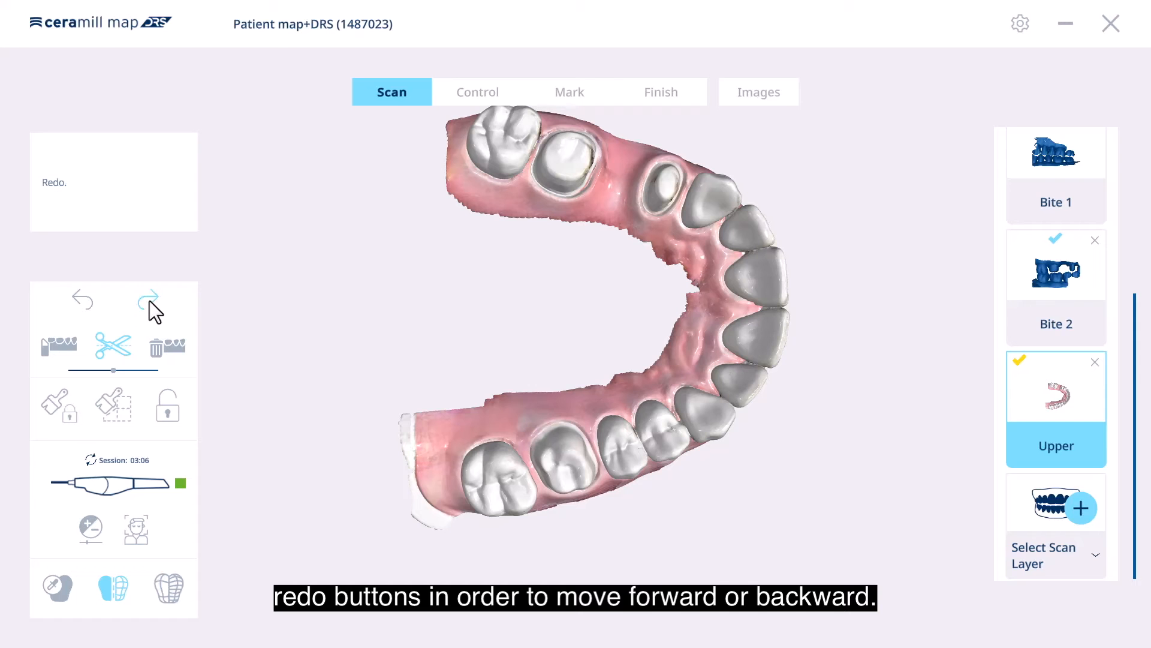
click(149, 301)
click(82, 300)
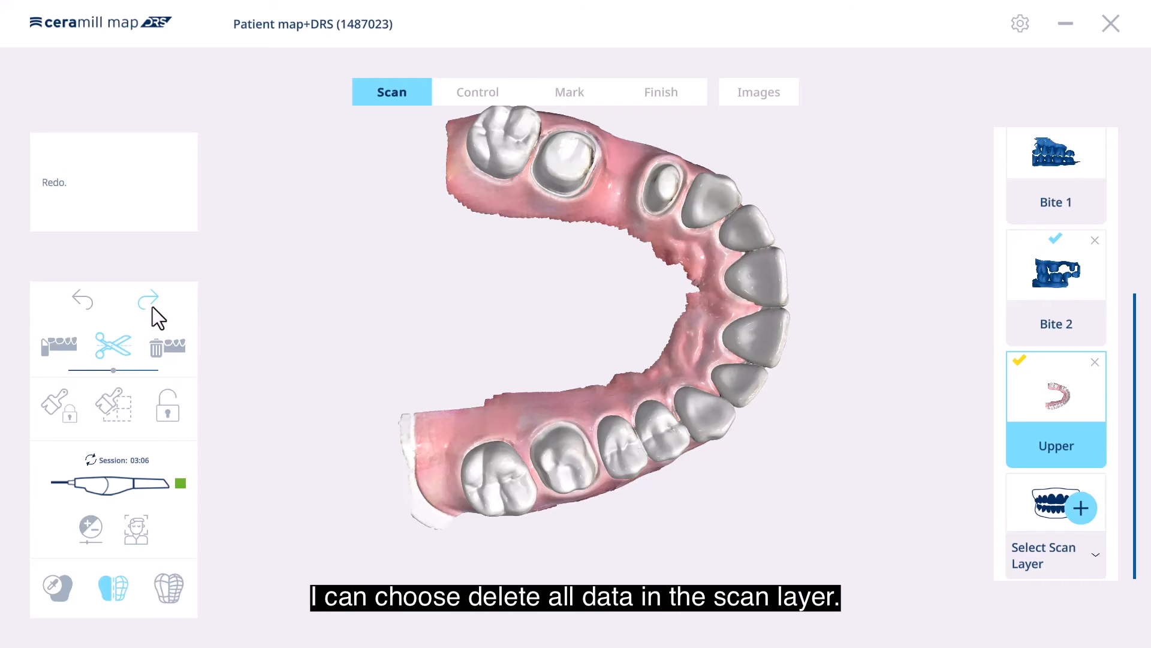
click(110, 351)
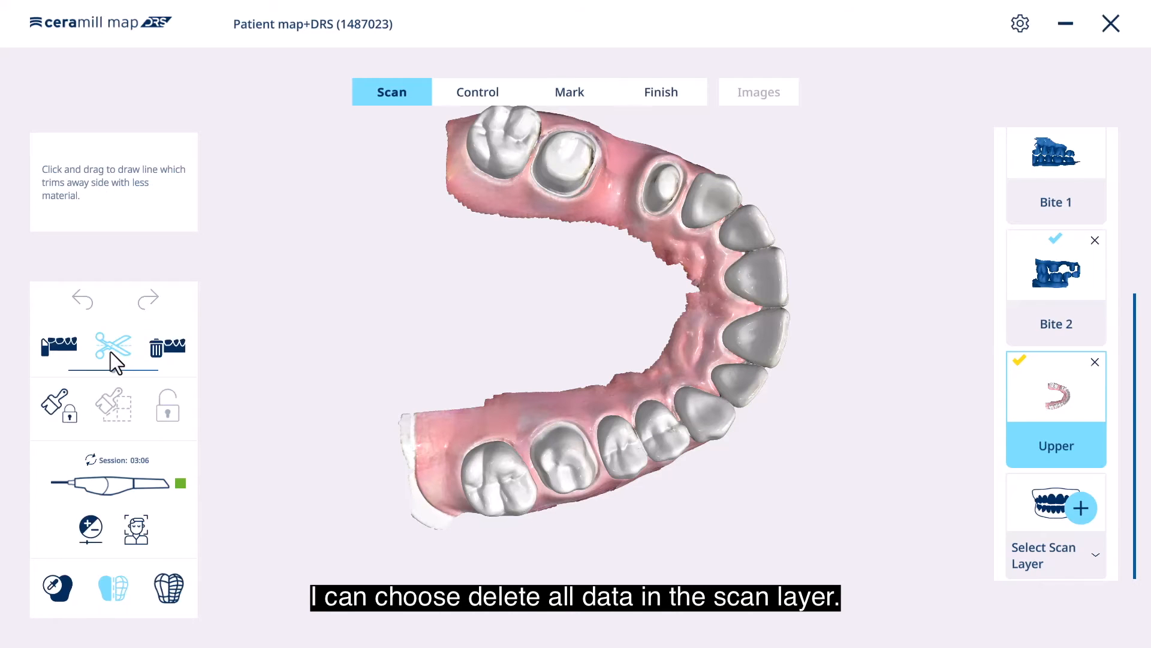
- Delete all scan data contained in the Upper layer
click(179, 349)
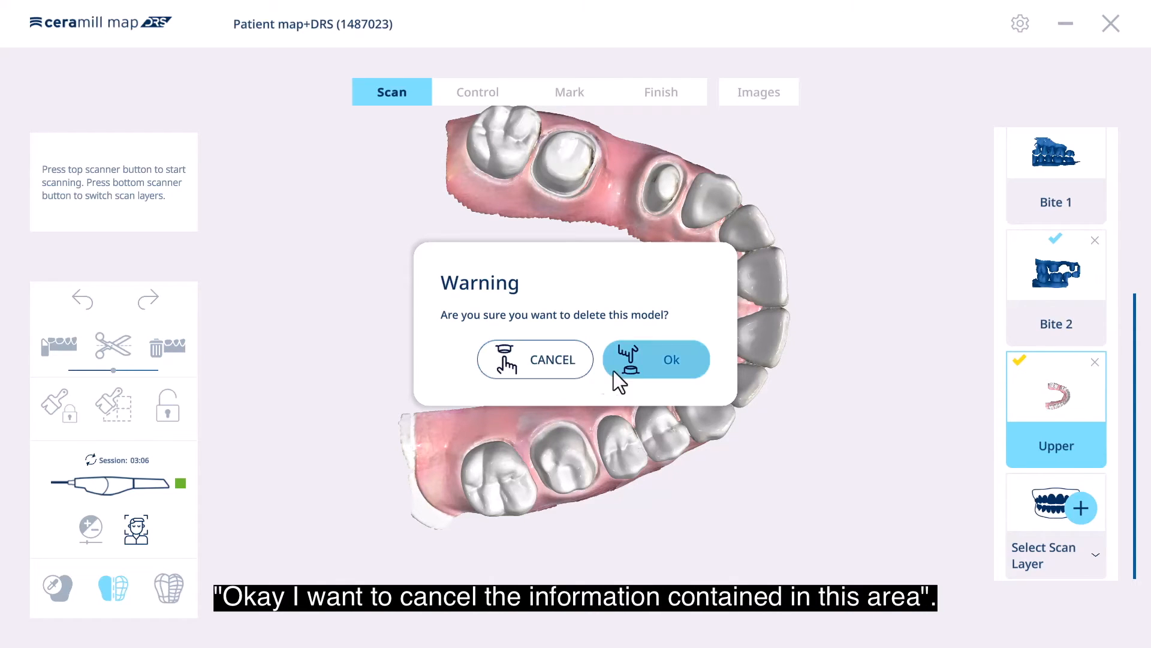
click(645, 366)
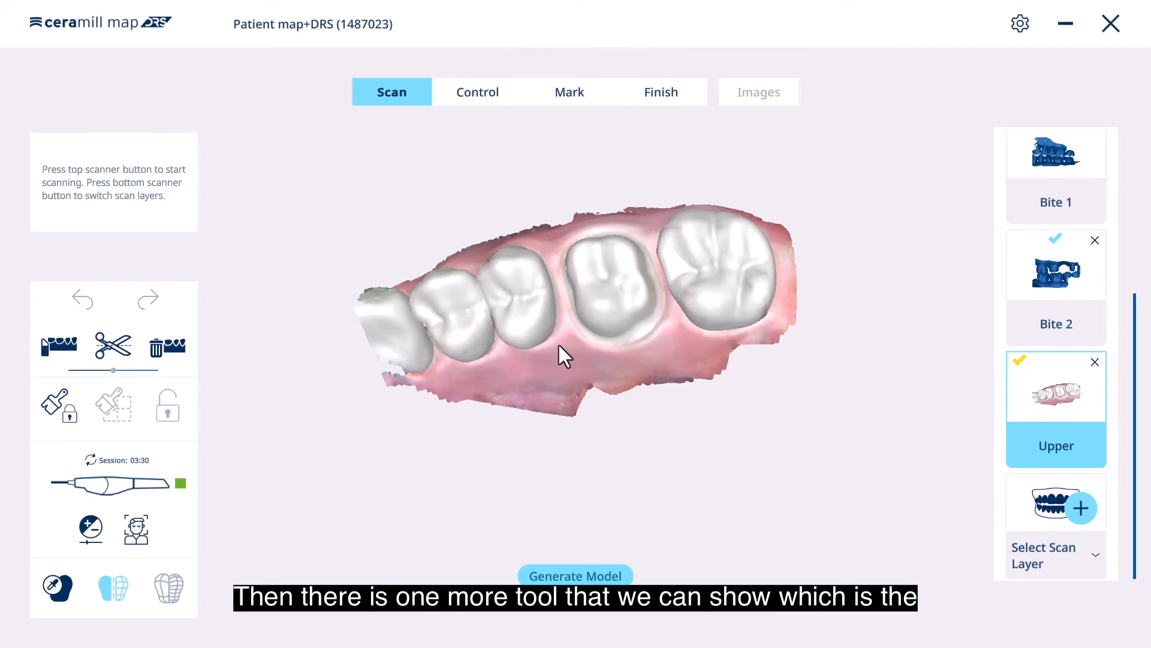
- Lock the premolar directly beside the prepared tooth on the Upper scan by painting over it
click(63, 403)
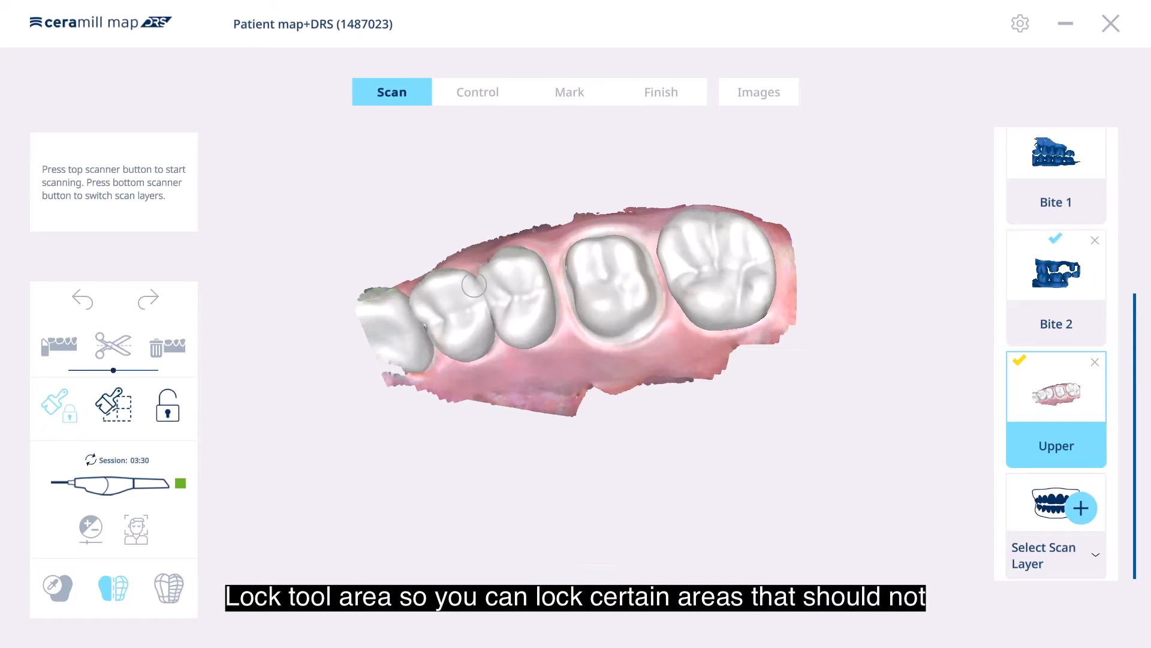
mouse_move(494, 275)
mouse_down()
mouse_move(501, 327)
mouse_move(524, 333)
mouse_move(511, 276)
mouse_move(523, 258)
mouse_move(539, 281)
mouse_move(535, 333)
mouse_move(552, 288)
mouse_move(522, 250)
mouse_move(499, 246)
mouse_move(499, 269)
mouse_up()
drag(514, 329, 552, 324)
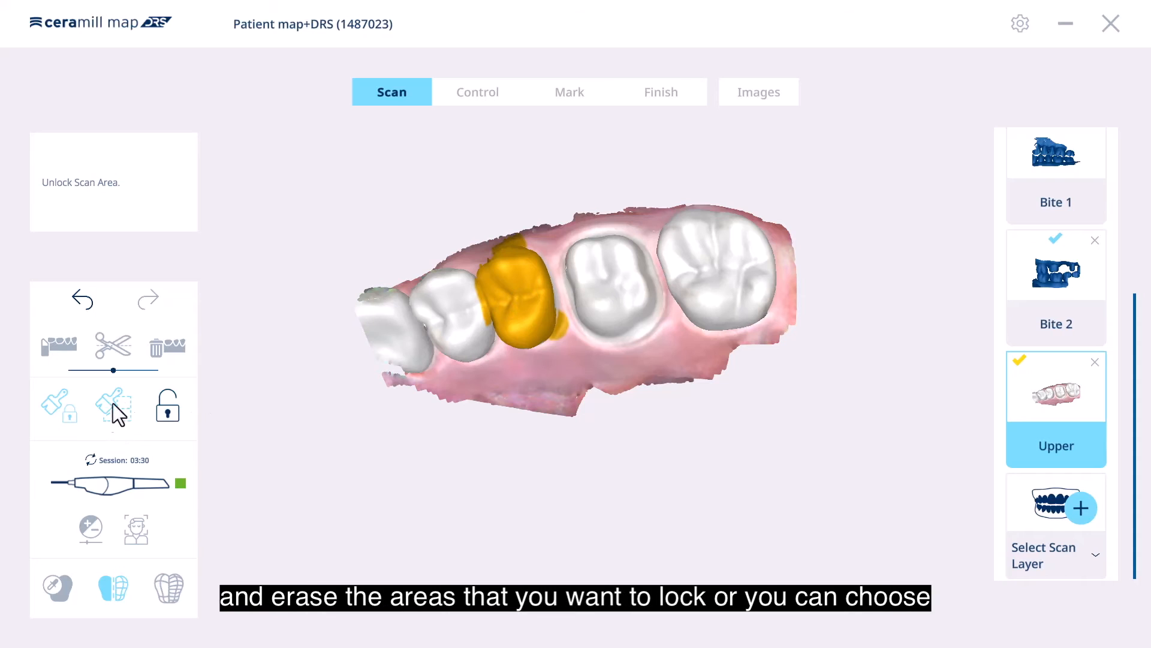
- Unlock part of the locked premolar, clear all remaining locked areas and leave the lock tool
mouse_move(549, 330)
mouse_down()
mouse_move(519, 333)
mouse_move(578, 302)
mouse_move(496, 346)
mouse_move(514, 322)
mouse_move(565, 296)
mouse_move(511, 349)
mouse_up()
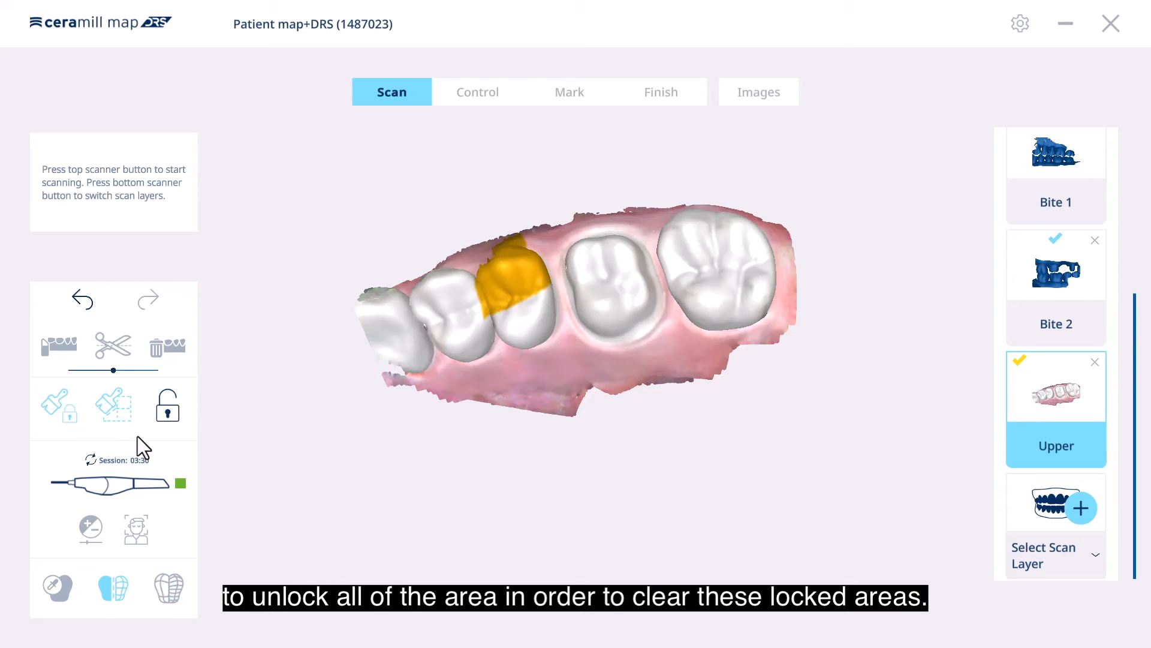
click(171, 415)
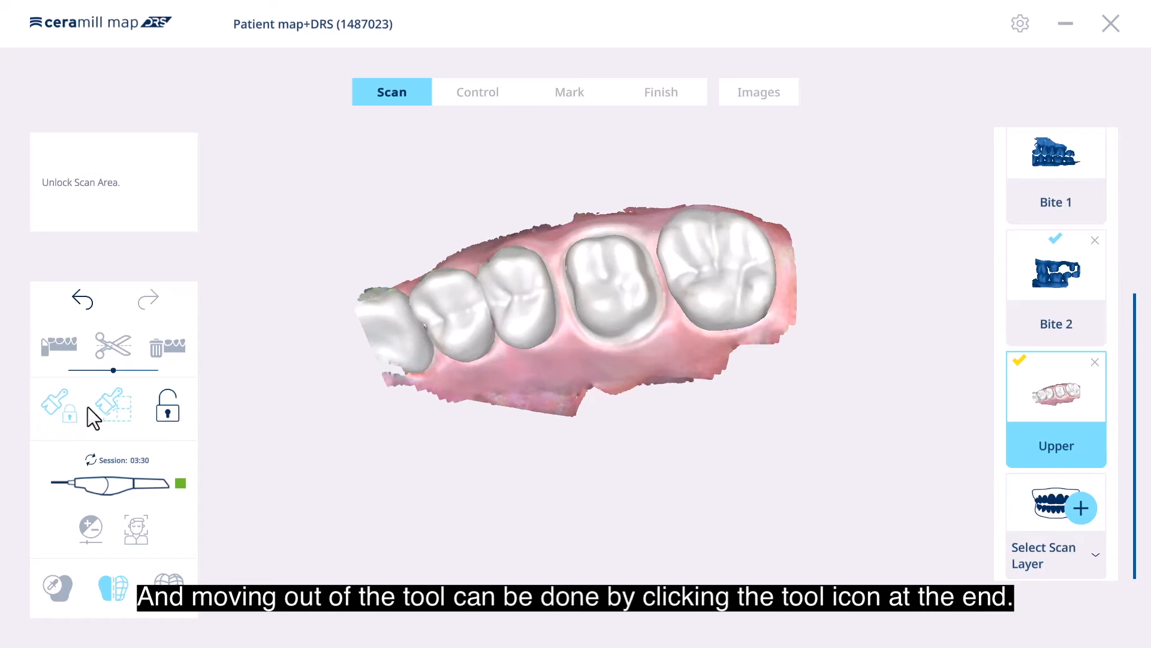
click(57, 414)
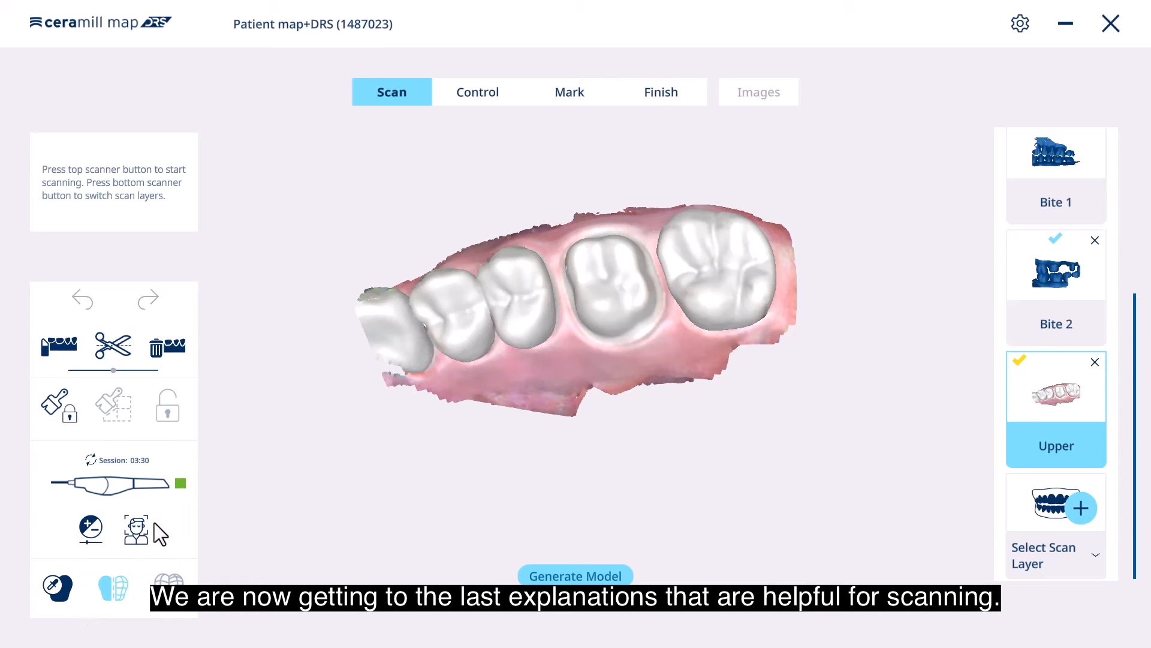
- Check the tooth shade on the prepared tooth and its two neighbours, and turn off the shade display
click(58, 587)
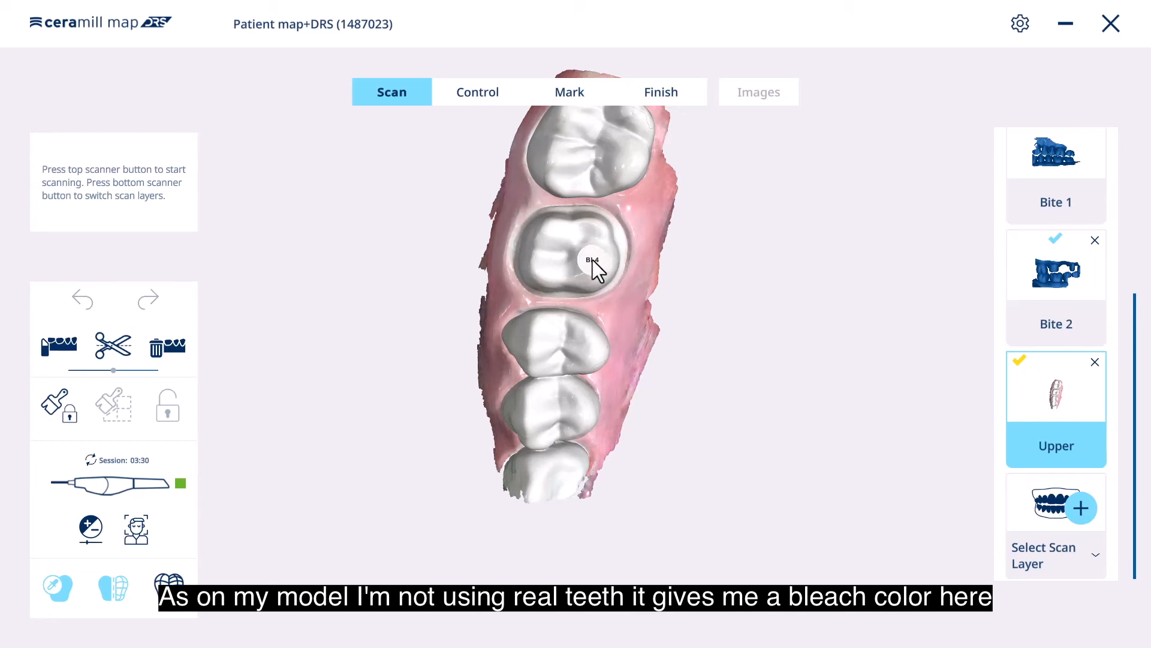
right_drag(593, 260, 614, 257)
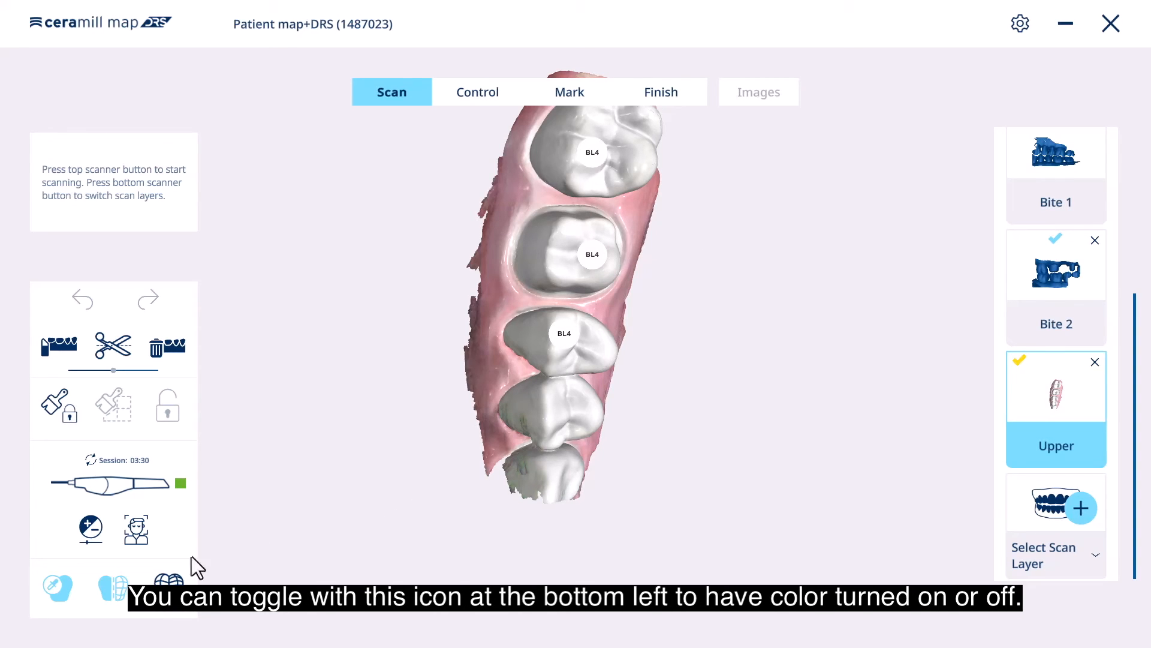
click(63, 593)
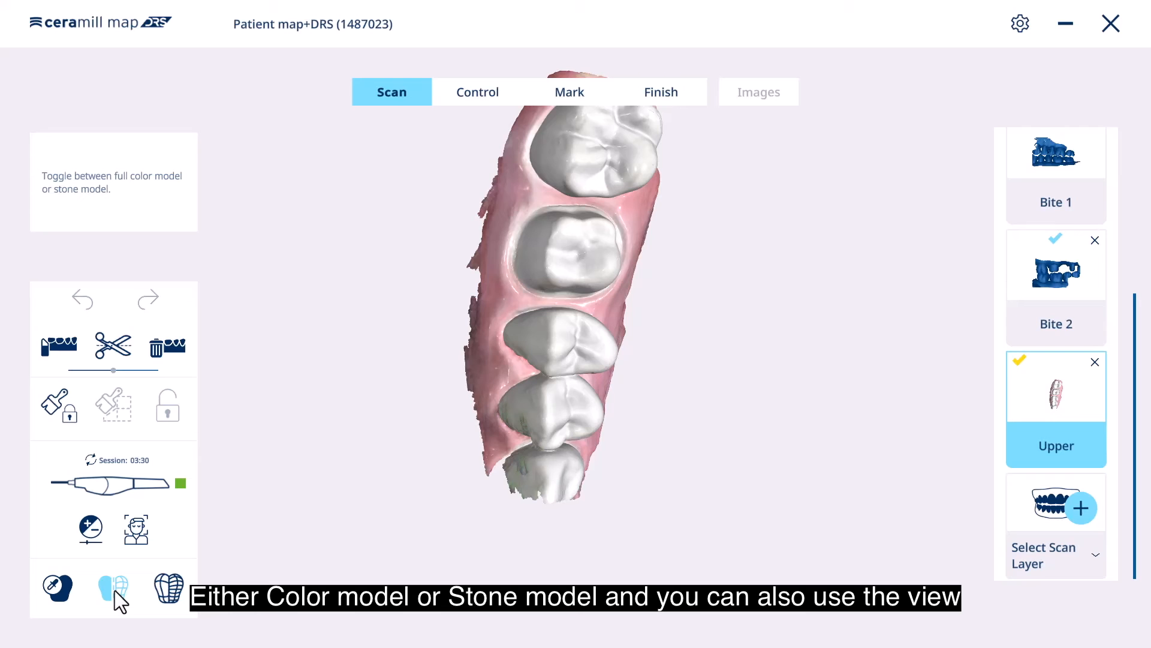
- View the Upper scan as a stone model and return it to the full color model
click(116, 591)
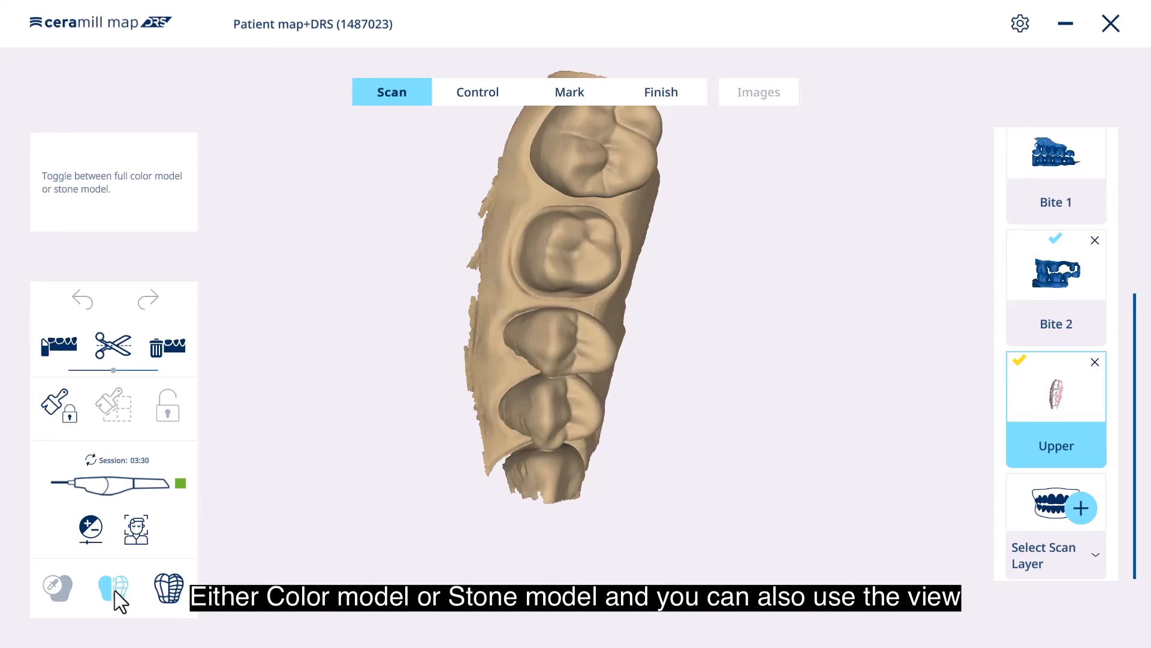
click(125, 577)
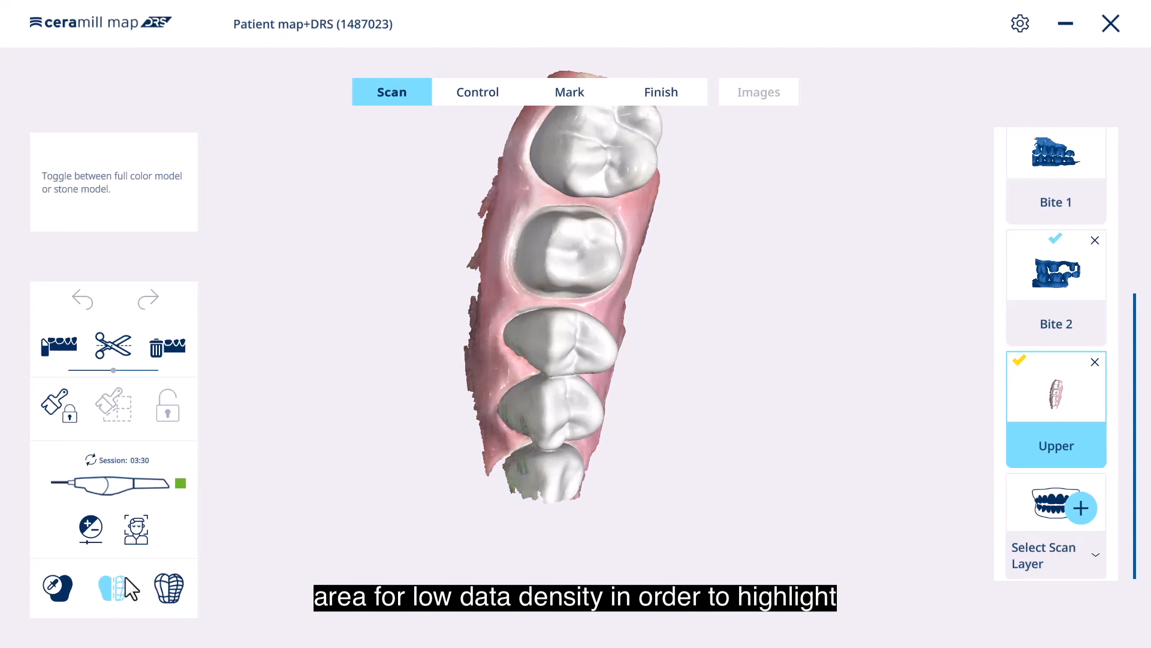
- Highlight areas of low data density on the Upper scan and examine the prepared tooth and interproximal surfaces from several sides
click(169, 586)
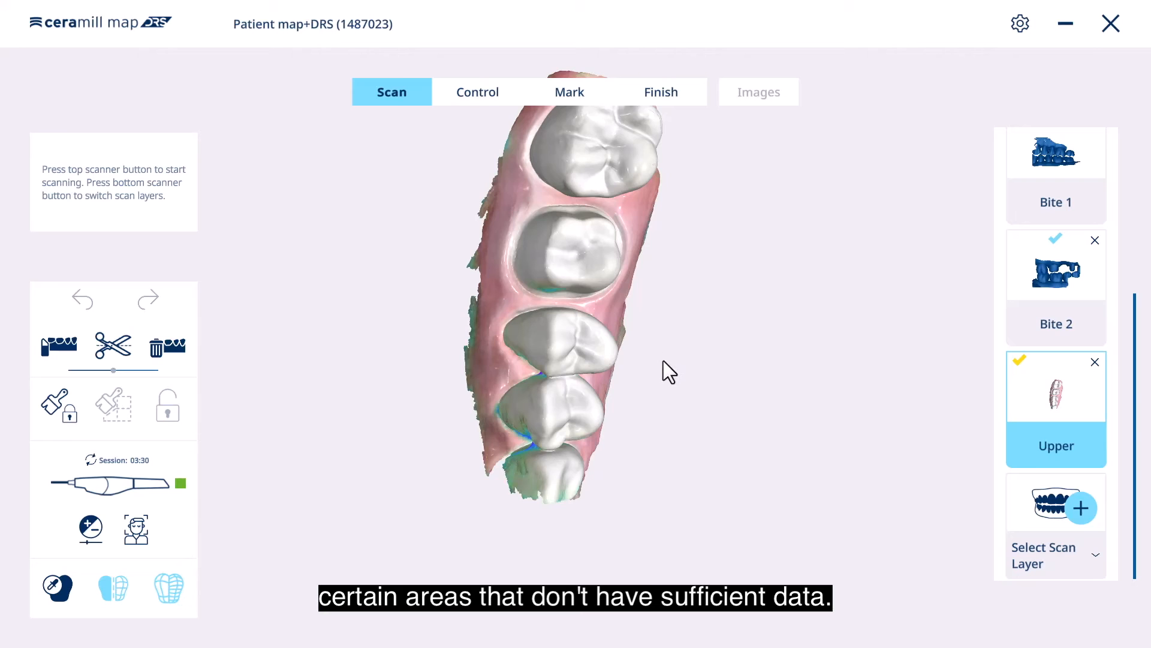
drag(663, 361, 765, 358)
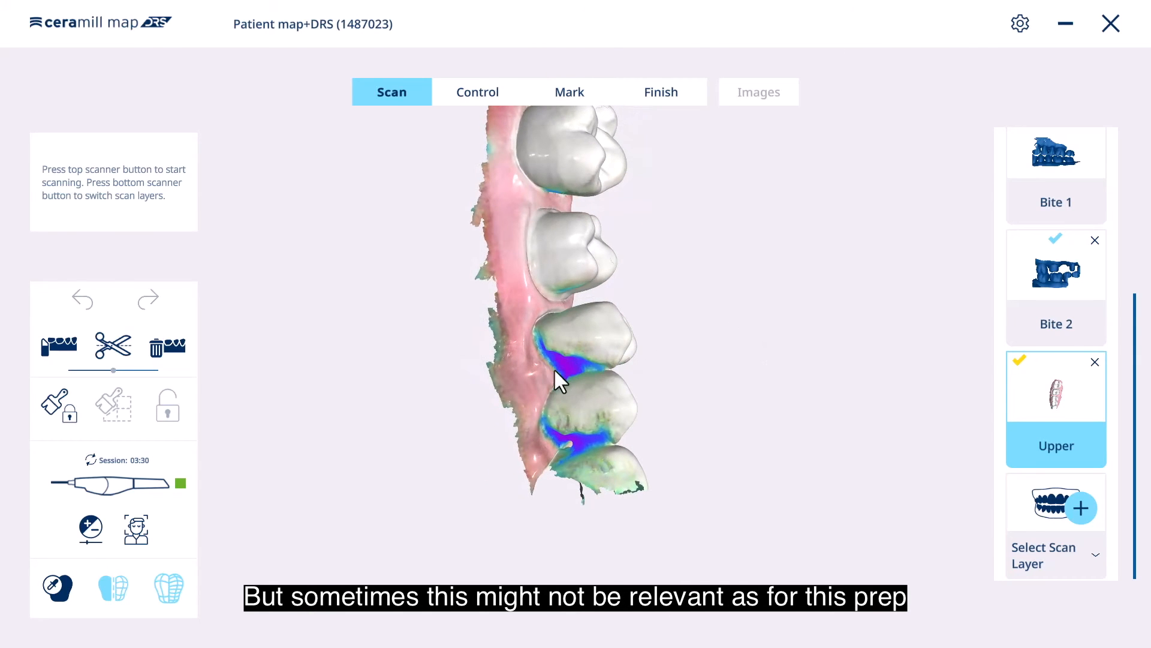
drag(671, 355, 584, 366)
drag(687, 373, 480, 327)
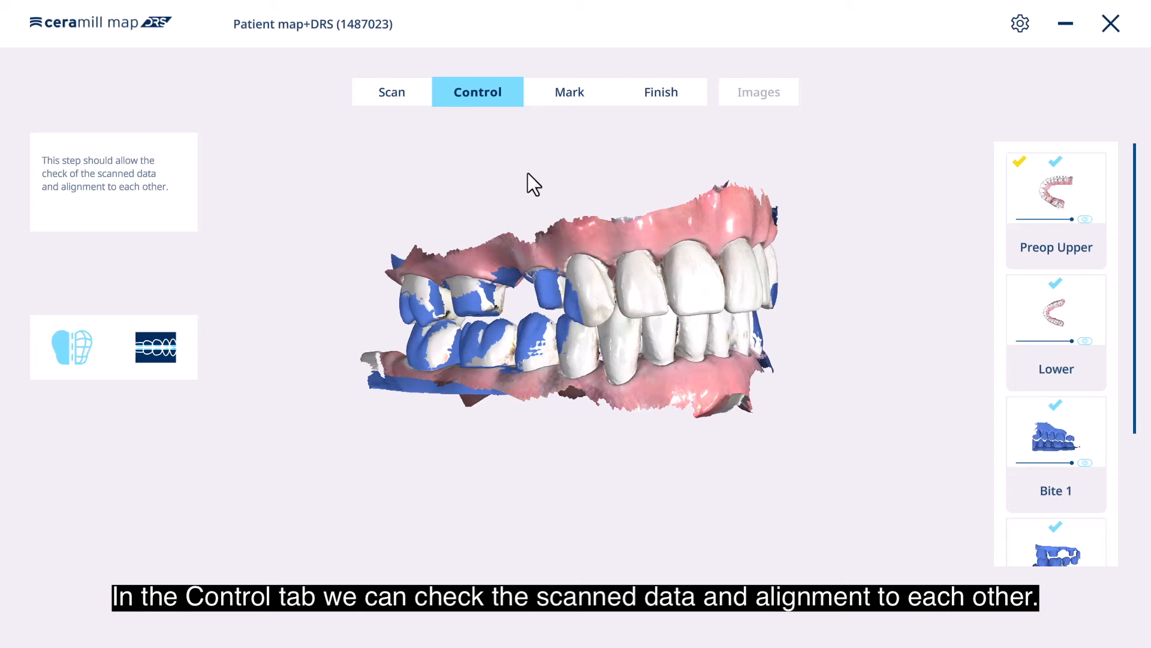
- Try the visibility and transparency of the Preop Upper scan, and turn the model color off and back on
click(1085, 220)
click(1086, 220)
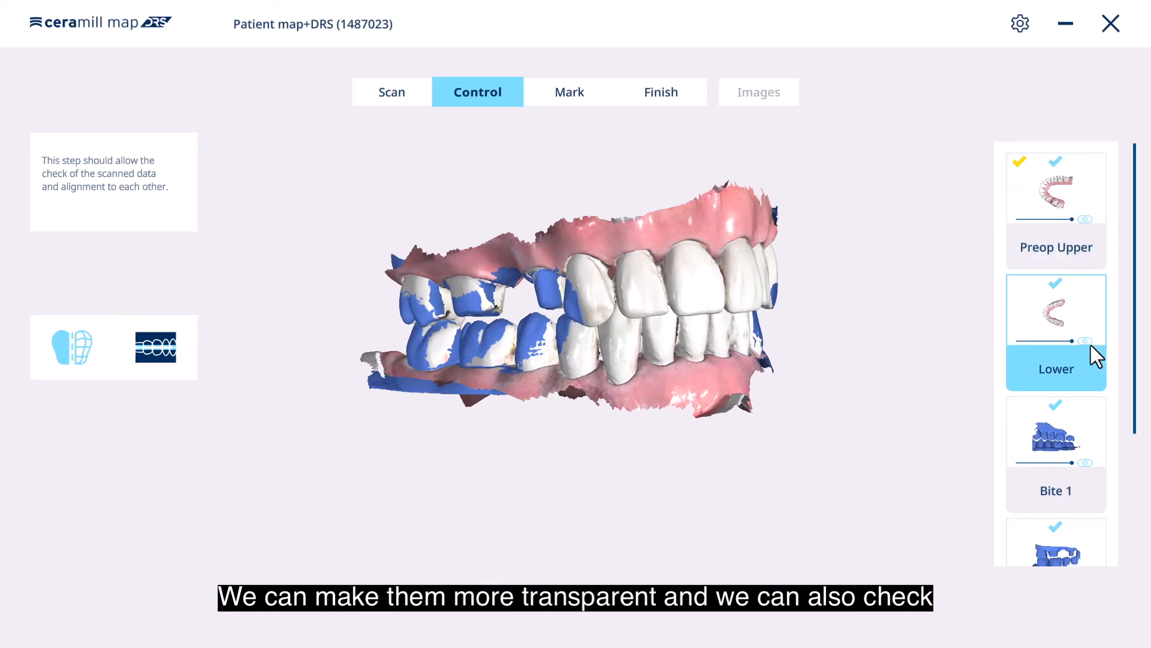
mouse_move(1070, 220)
mouse_down()
mouse_move(1031, 216)
mouse_move(1071, 212)
mouse_up()
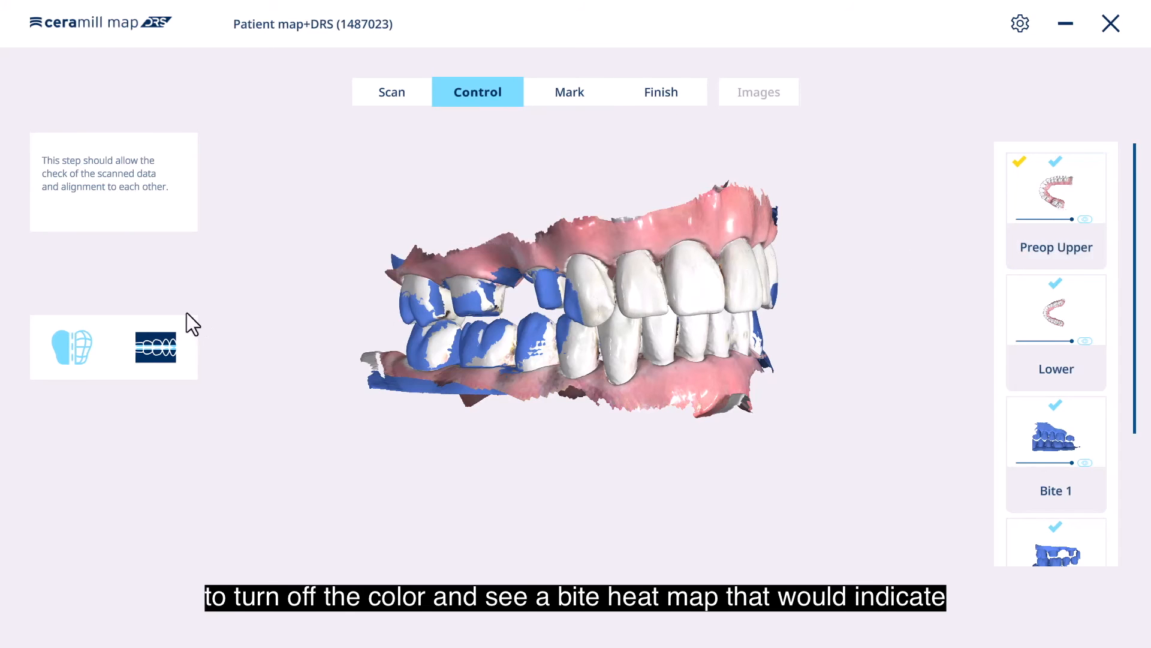
click(64, 346)
click(64, 346)
- Show the bite heat map, hide the Preop Upper scan and examine the contact points across the Lower arch
click(164, 347)
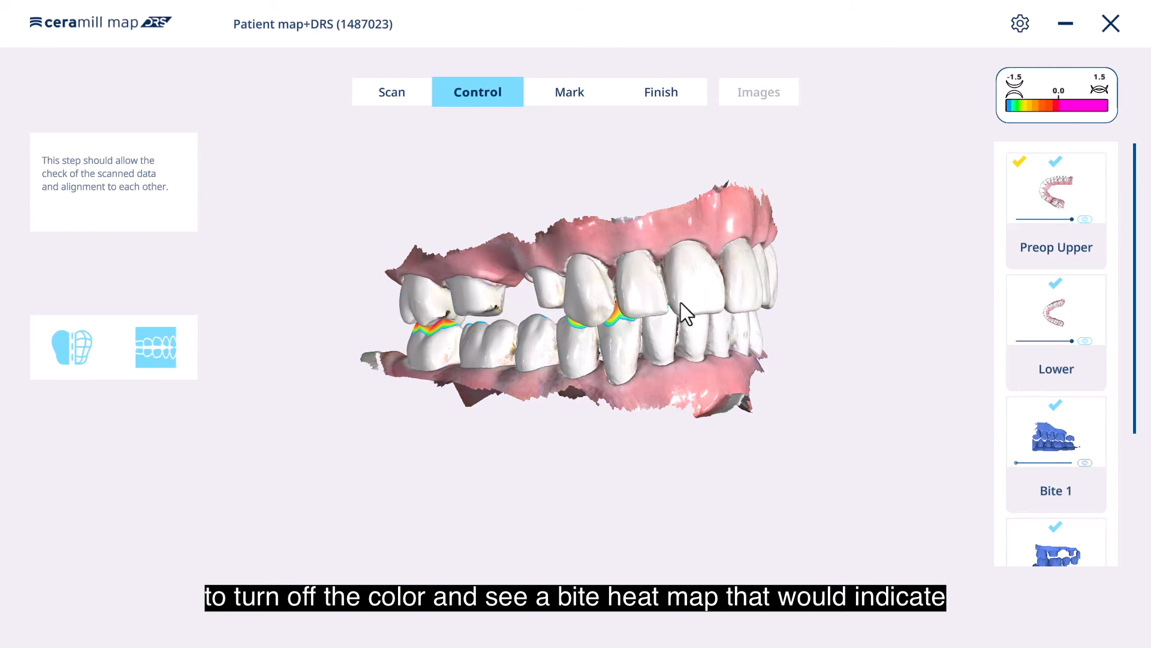
click(1085, 220)
drag(692, 210, 677, 363)
mouse_move(701, 181)
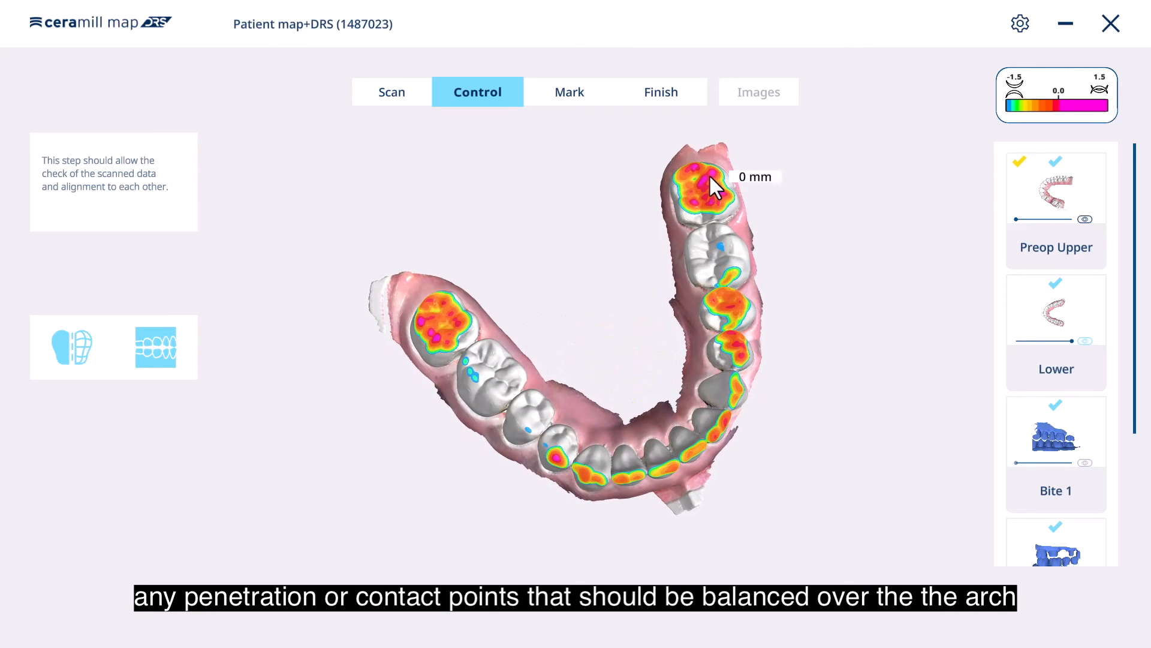
mouse_move(722, 445)
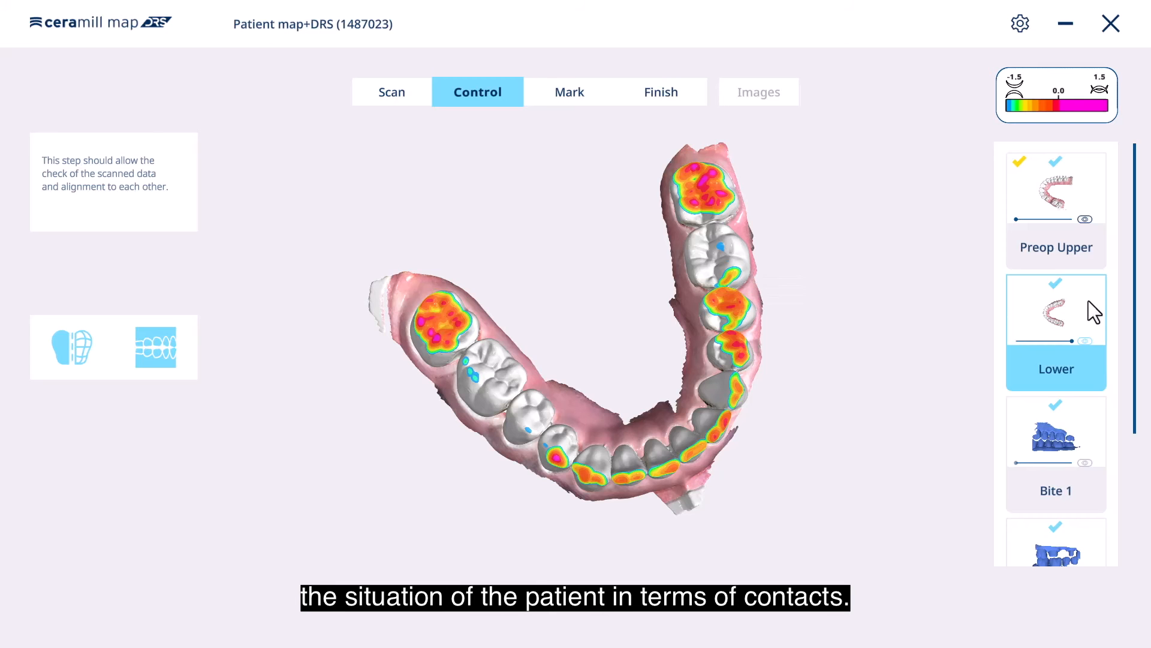
- Show the Preop Upper scan again, hide the Lower scan and examine the heat map on the upper arch
click(1082, 219)
click(1084, 339)
drag(683, 465, 602, 180)
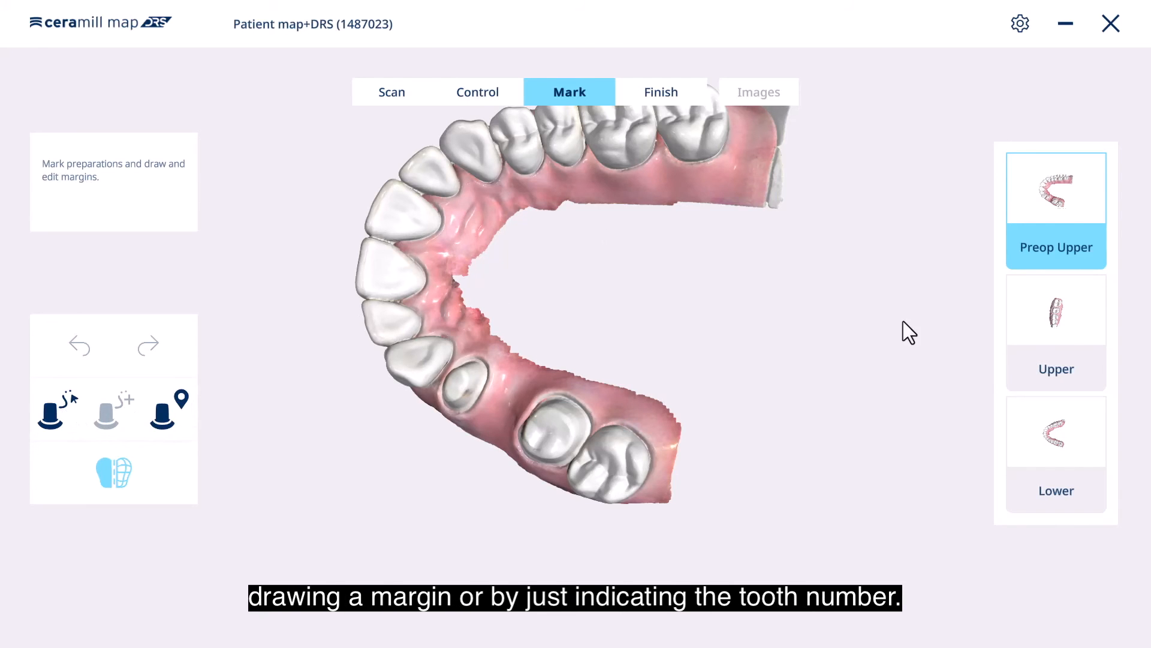
- Start a drawn margin for tooth 26 on the Upper scan layer, with a close view of the prepared tooth
click(1063, 321)
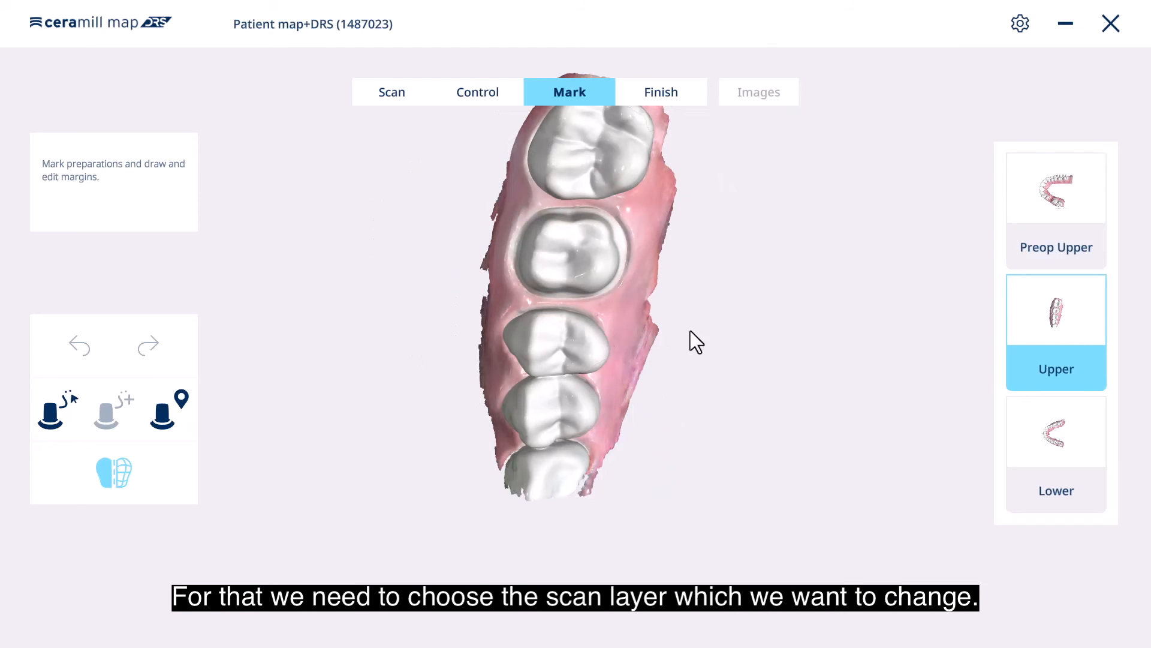
middle_drag(726, 290, 714, 327)
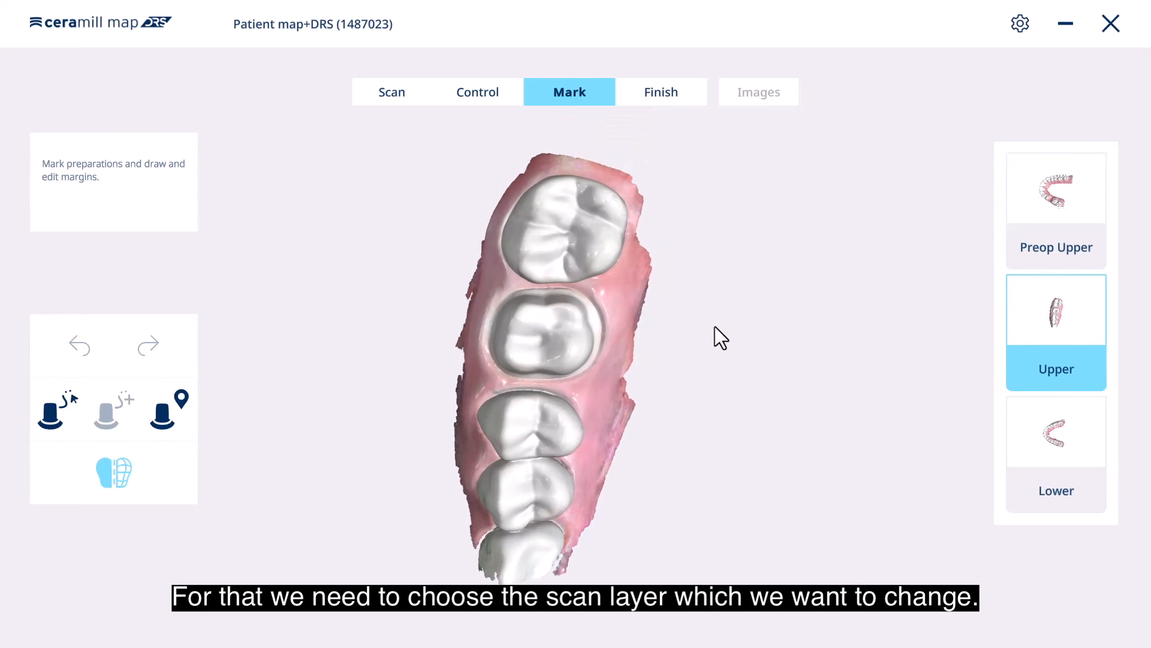
scroll(714, 325, up, 5)
click(69, 415)
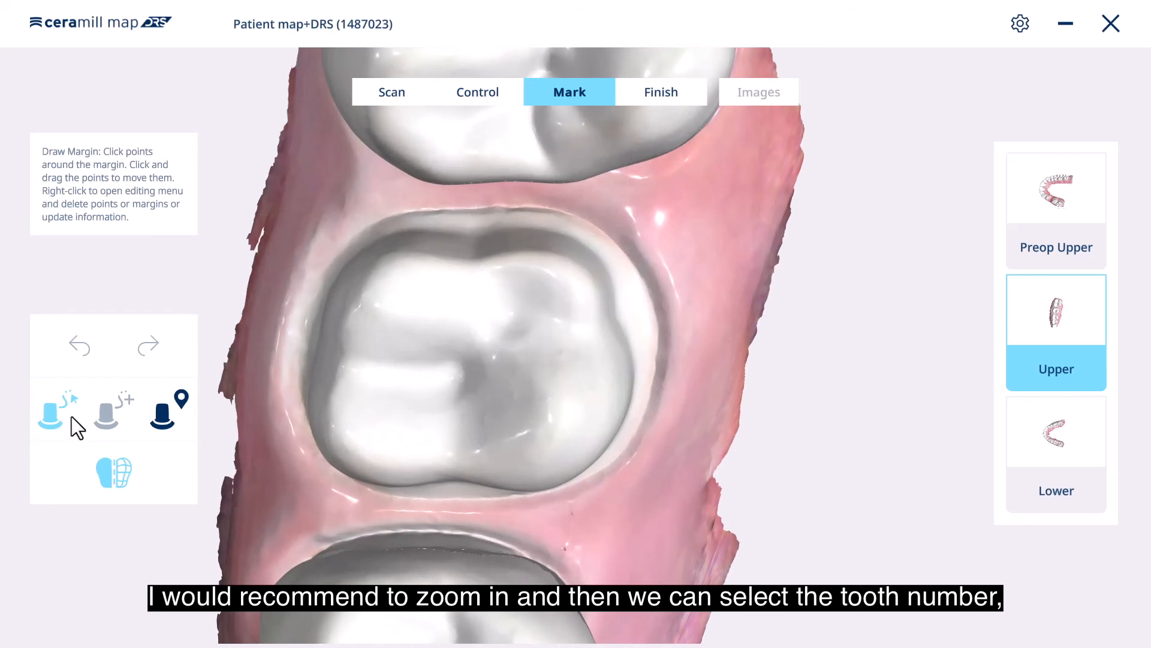
click(542, 325)
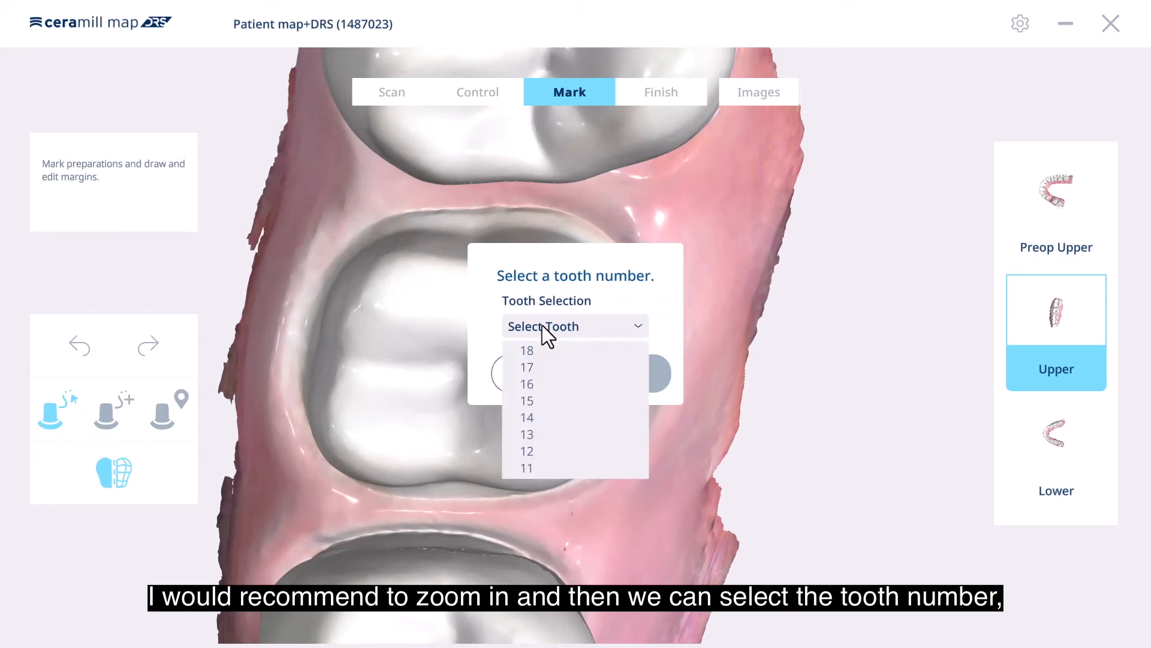
scroll(547, 390, down, 3)
click(545, 433)
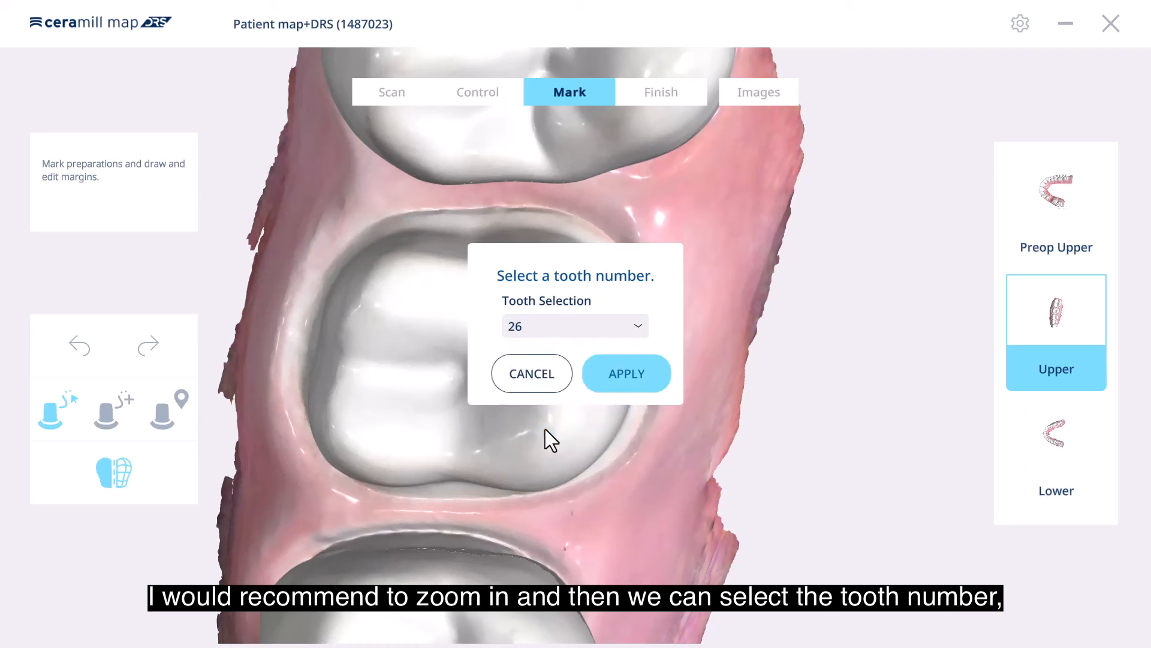
click(620, 387)
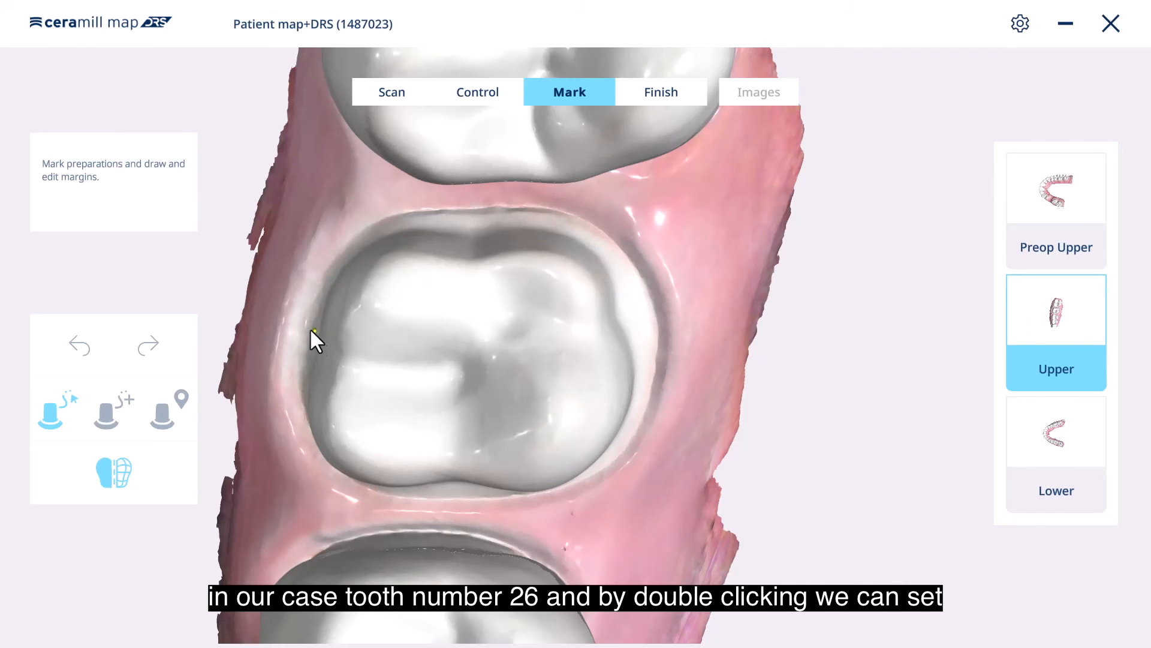
- Set reference points all around the preparation line of tooth 26 and close the margin at its starting point
click(334, 258)
click(389, 215)
click(465, 210)
click(557, 211)
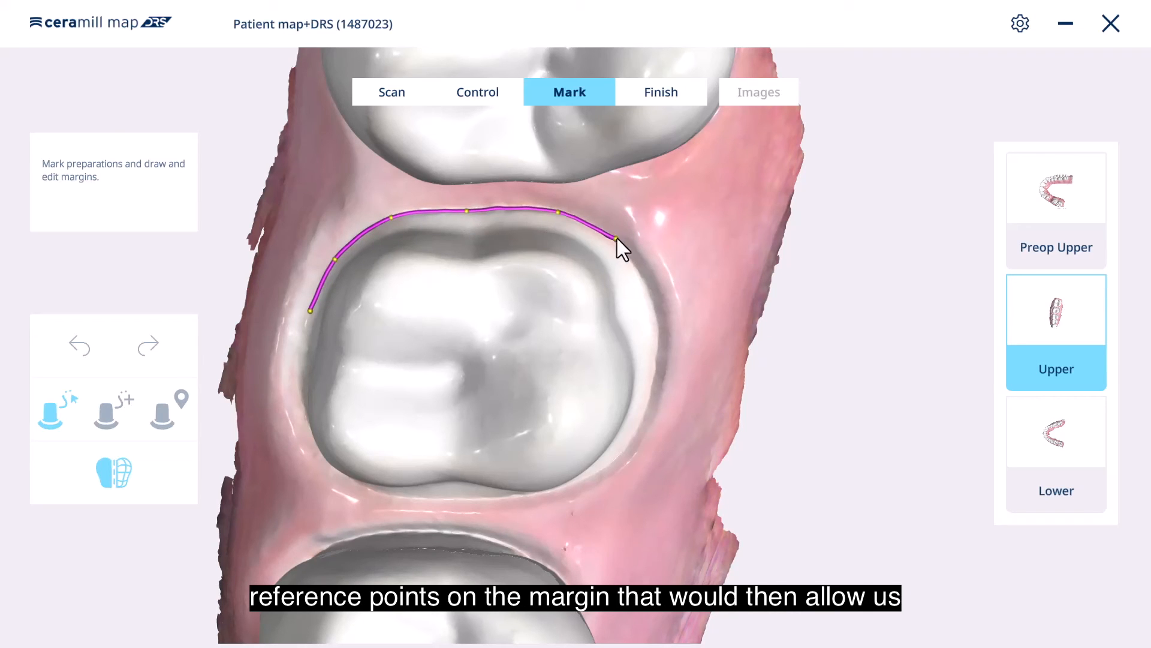
click(620, 246)
click(657, 320)
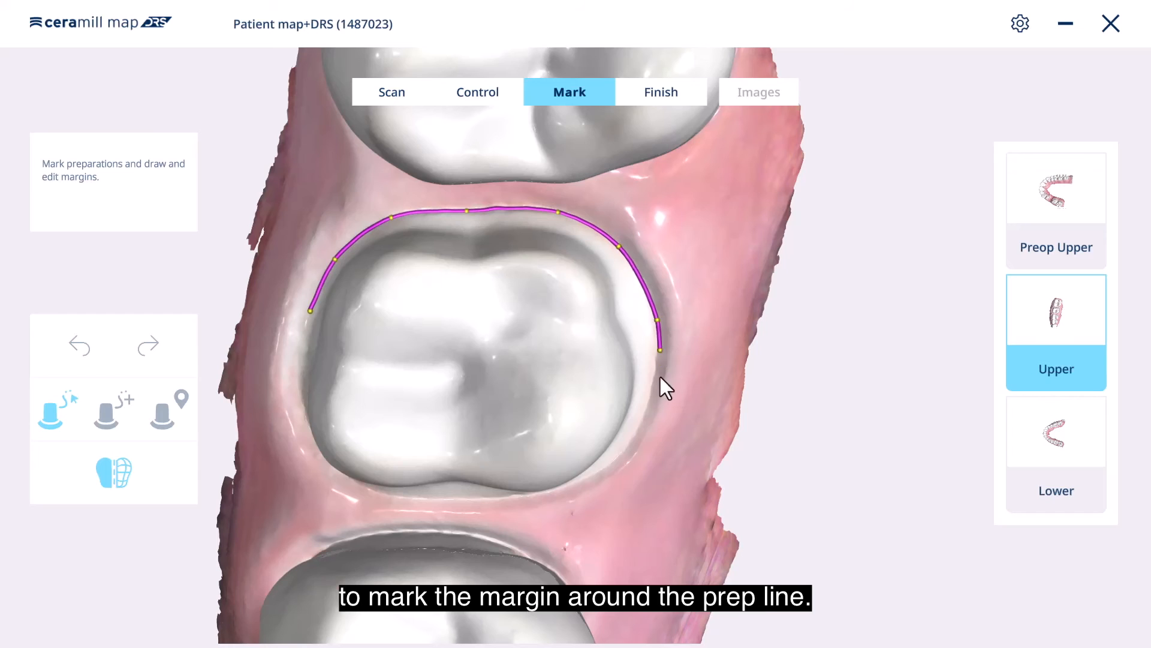
click(635, 435)
click(589, 478)
click(441, 500)
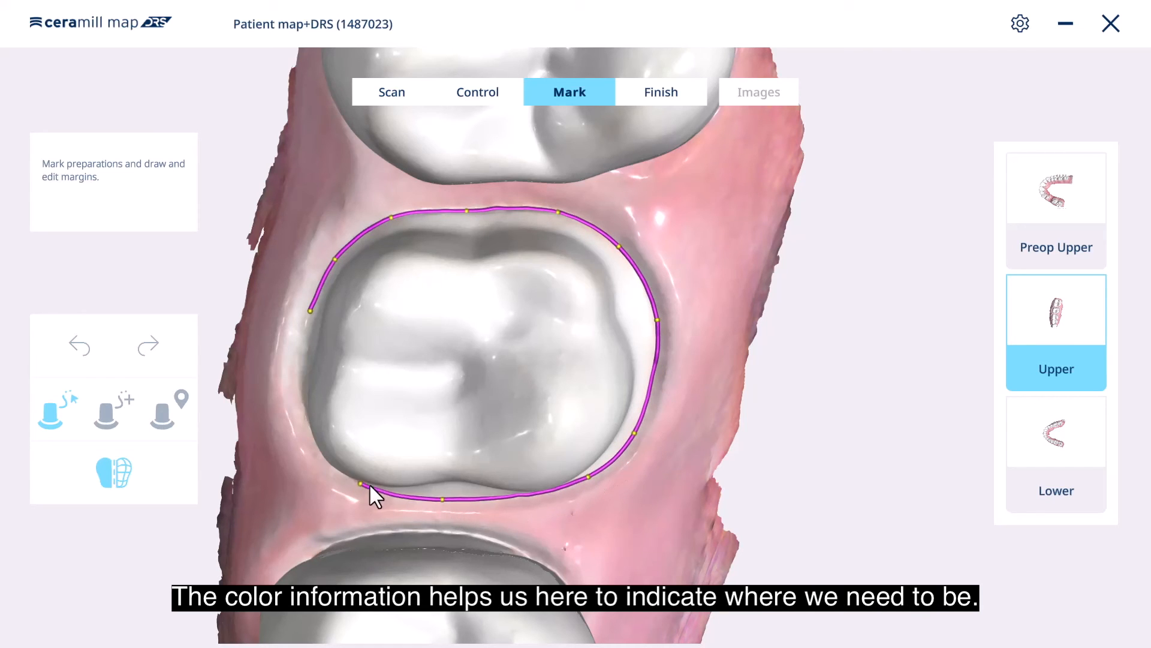
click(363, 485)
right_drag(363, 487, 393, 457)
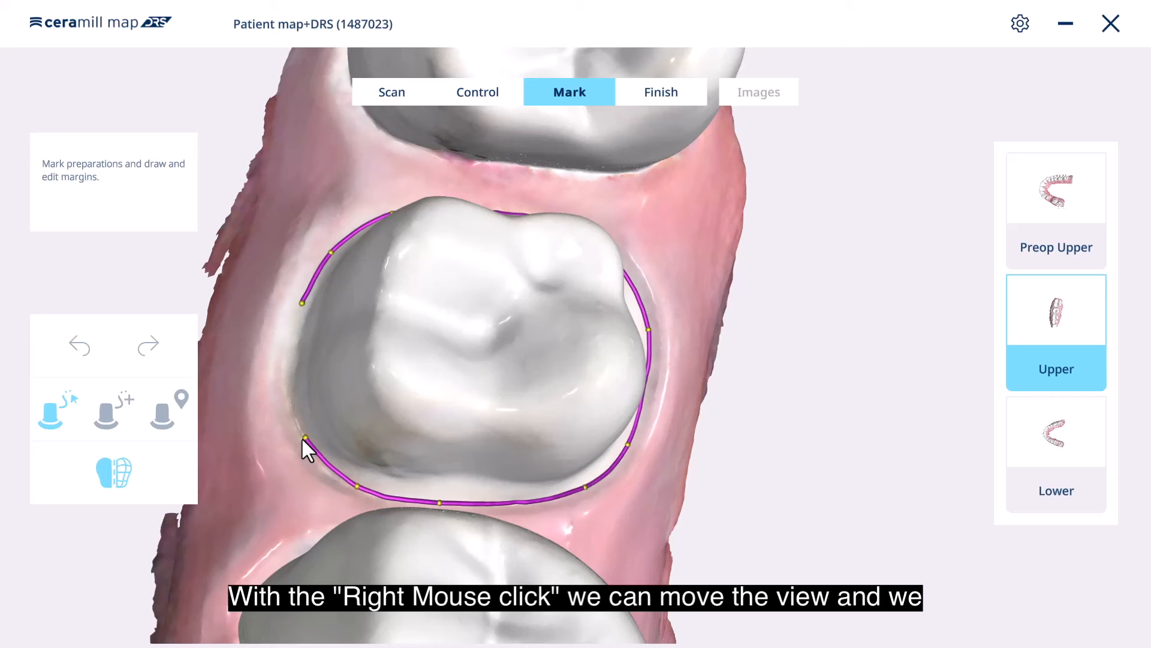
click(283, 372)
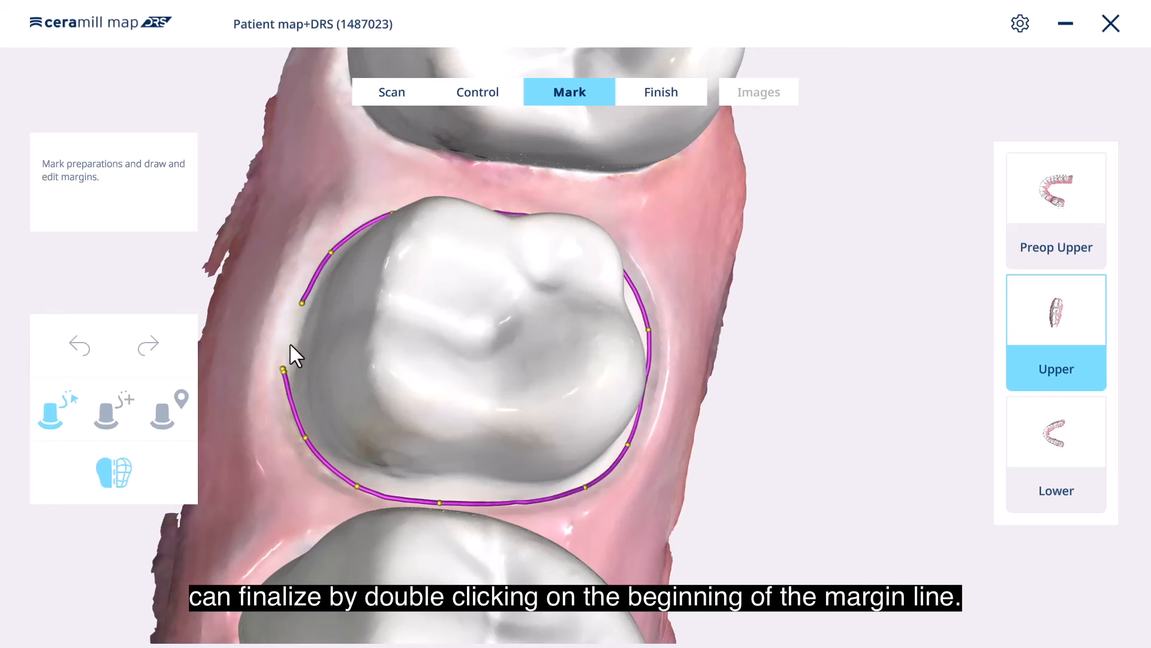
double_click(299, 301)
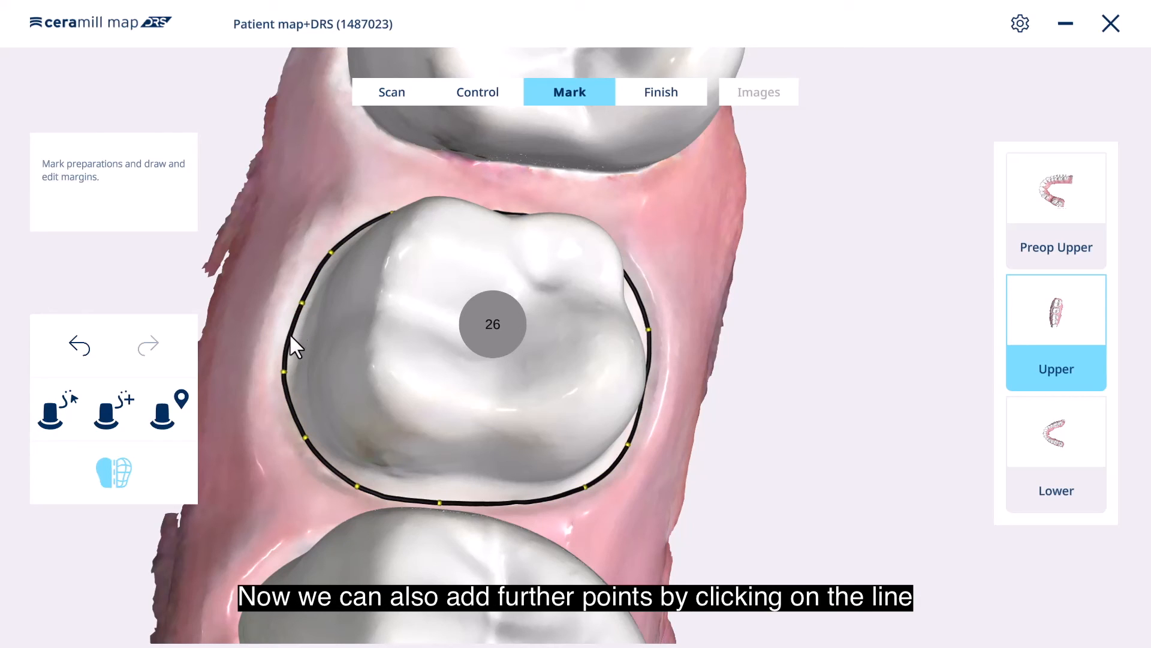
- Add and adjust one more point on the tooth 26 margin line, and check the margin from several sides
click(517, 502)
mouse_move(519, 501)
mouse_down()
mouse_move(517, 488)
mouse_move(517, 502)
mouse_up()
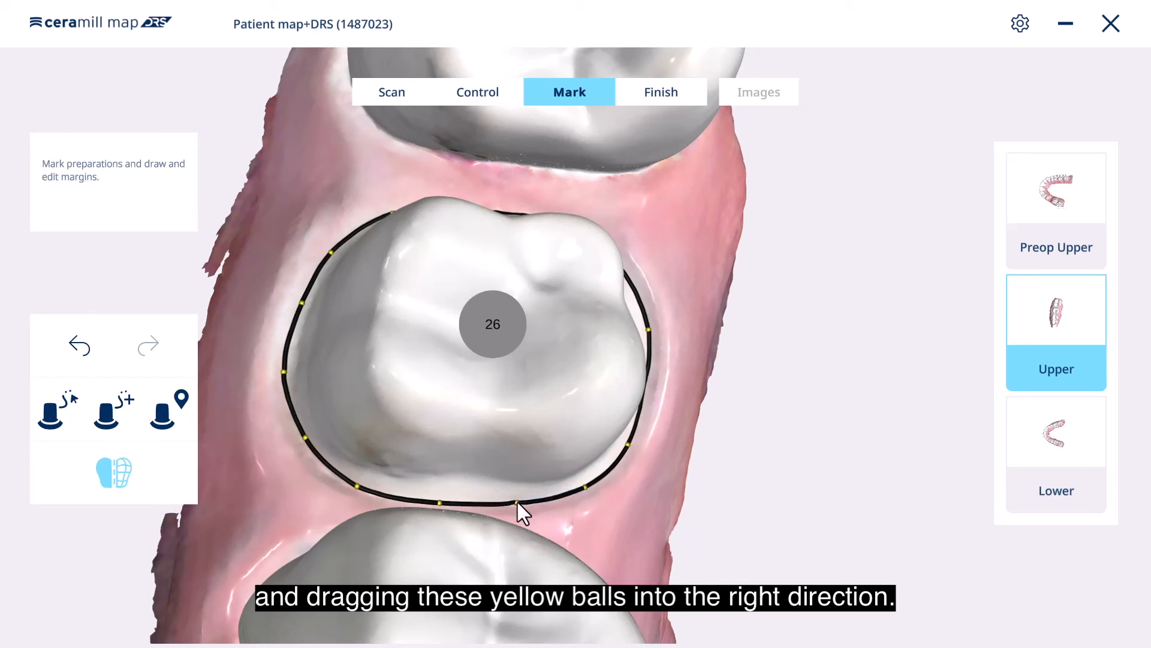
right_drag(735, 516, 528, 203)
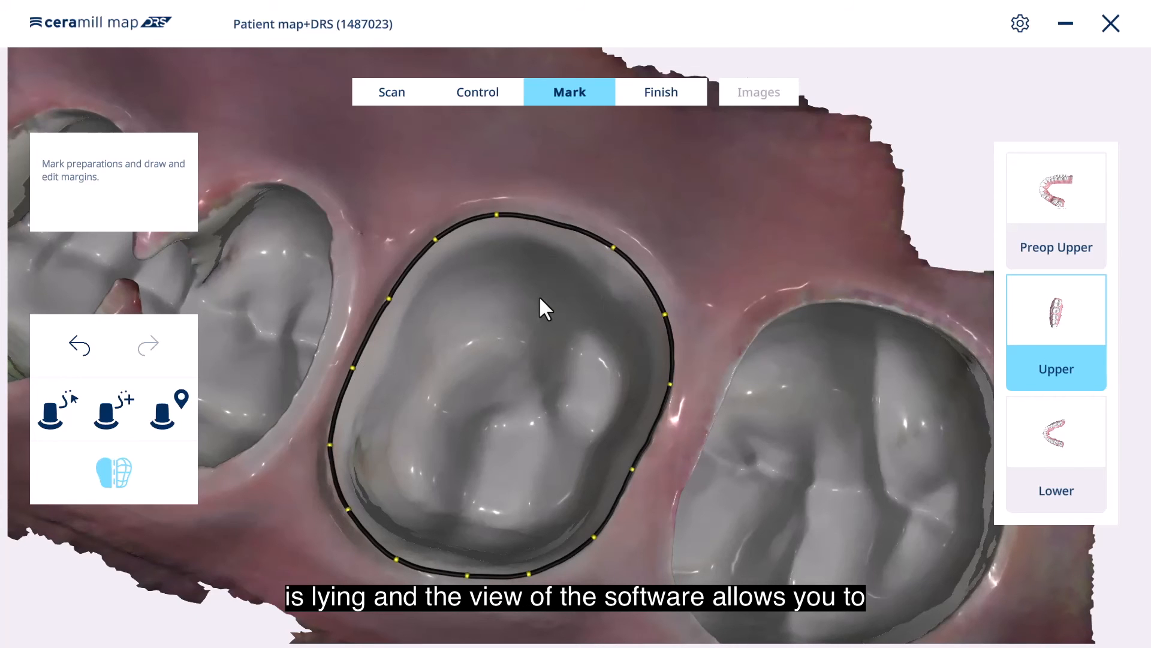
right_drag(612, 192, 397, 502)
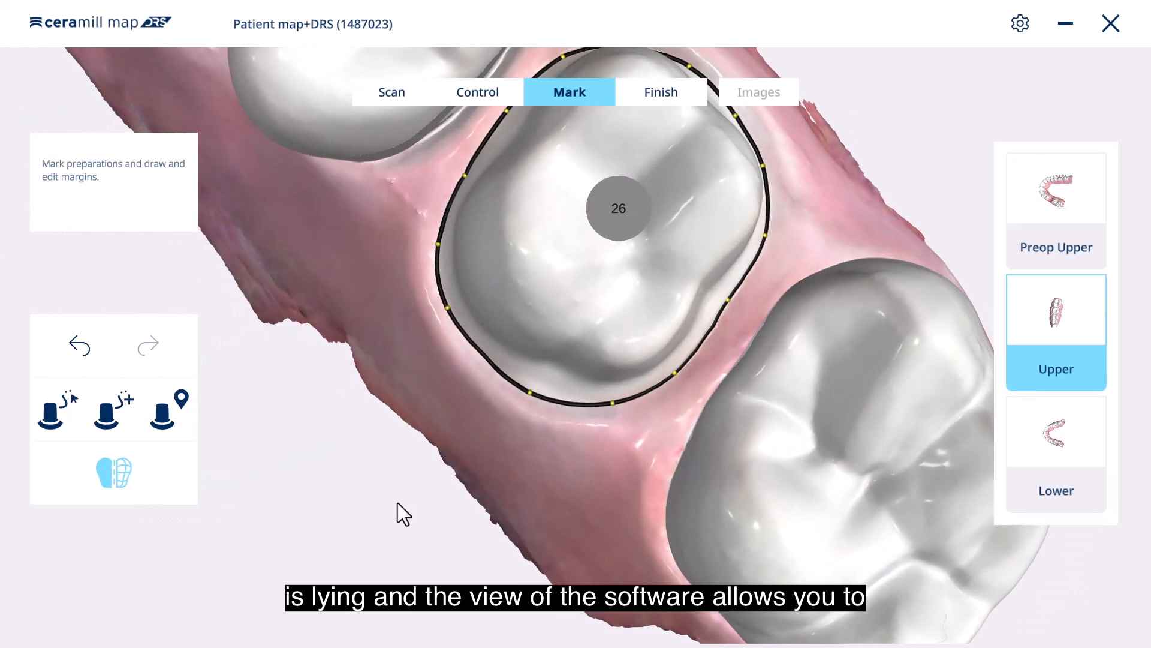
scroll(817, 221, up, 5)
scroll(818, 220, down, 10)
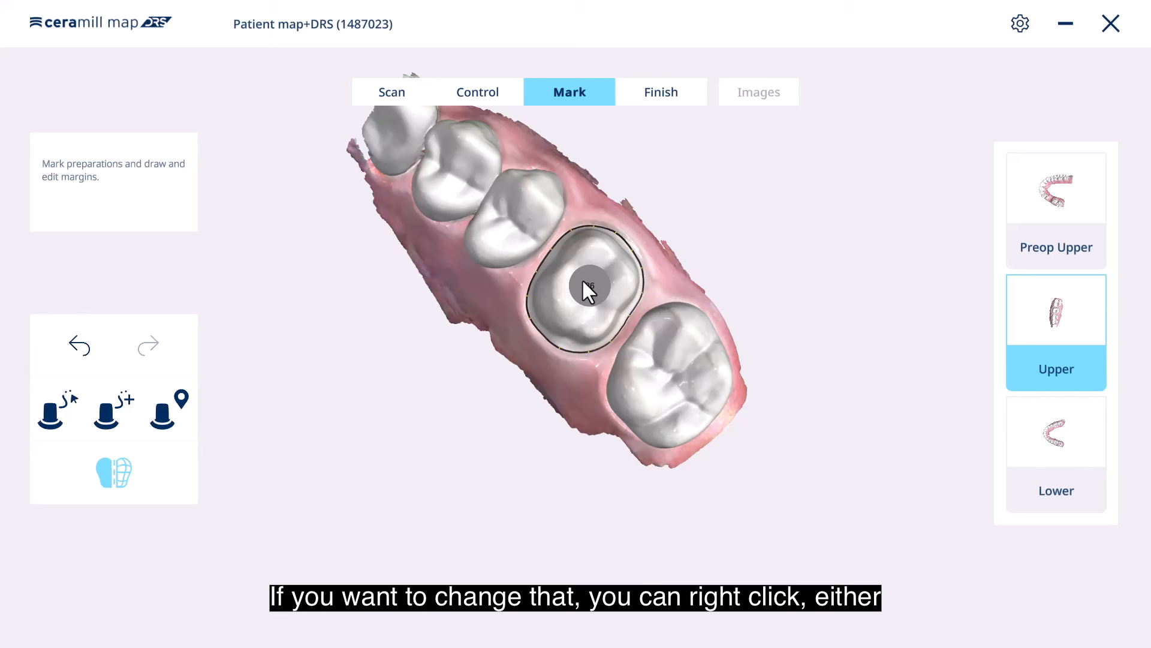
- Open the margin info of tooth 26 and cancel the tooth number selection
right_click(583, 279)
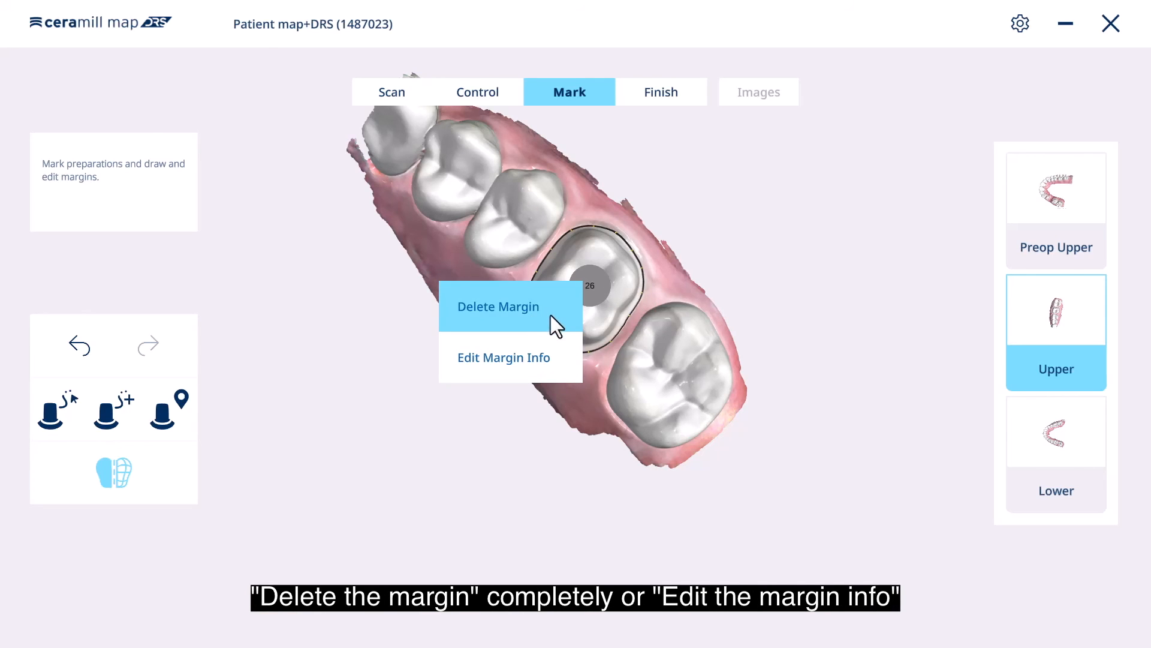
click(535, 351)
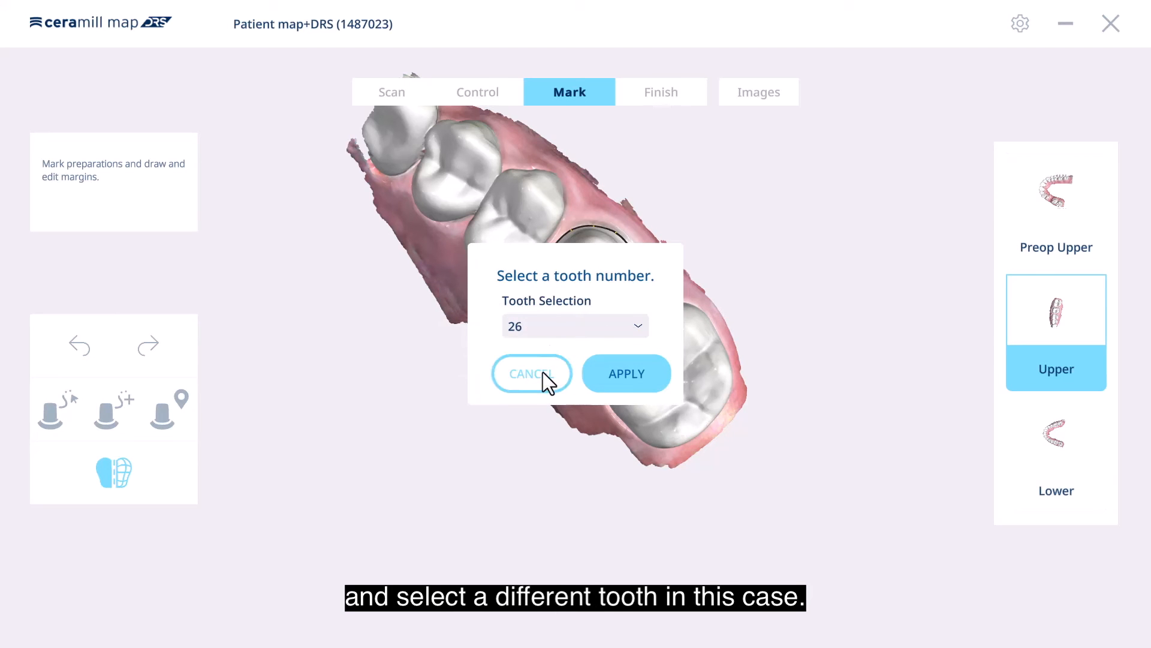
click(542, 372)
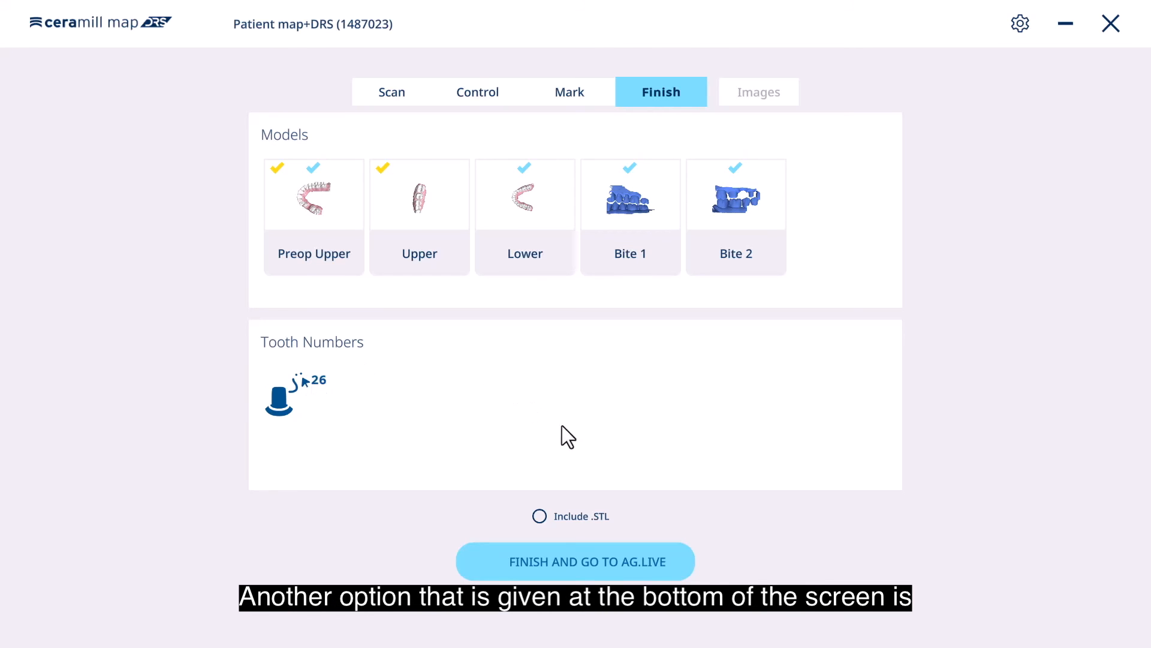
- Include the .STL files, finish the scan into AG.Live and refresh the case page
click(539, 517)
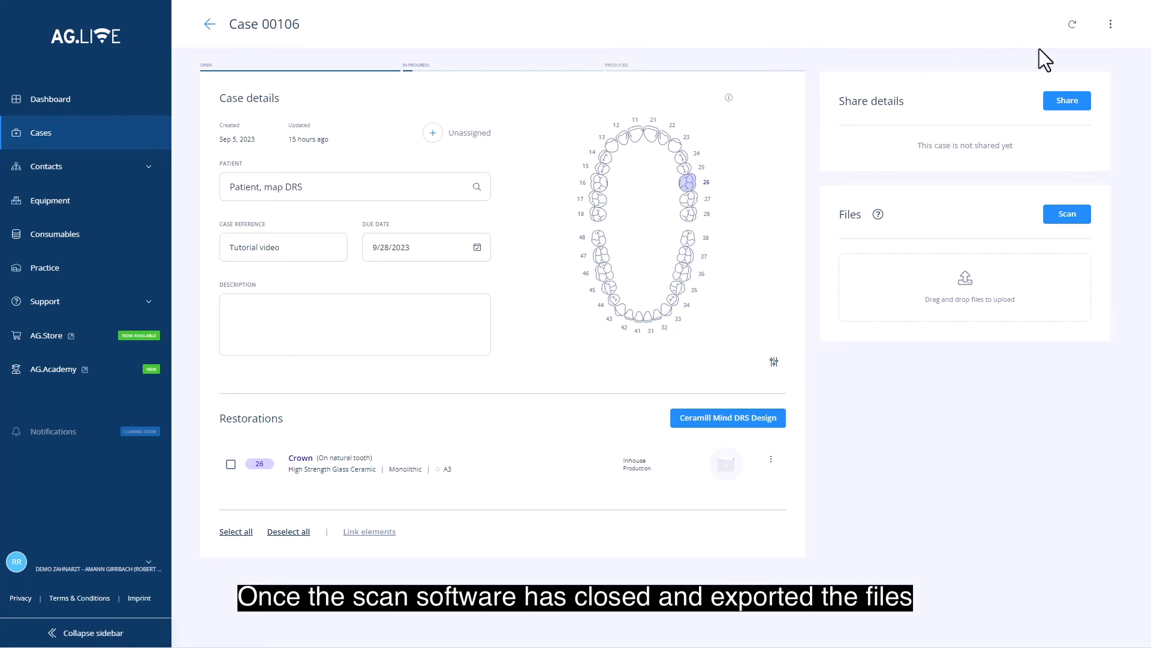
click(1076, 34)
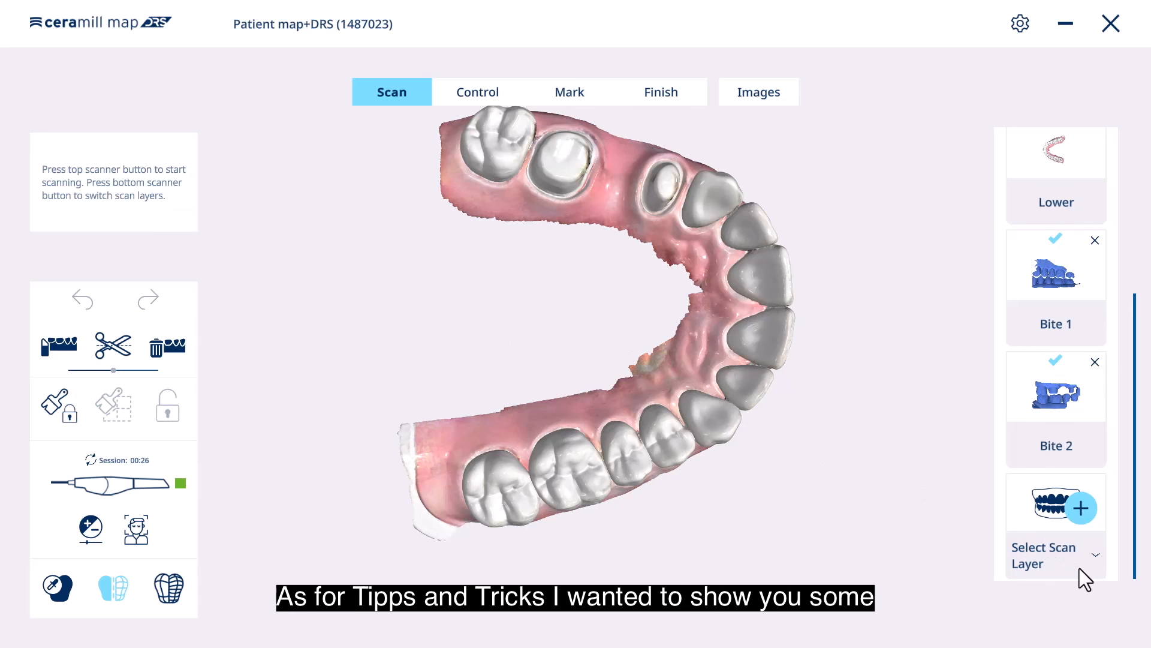
- Add a Preop Lower scan layer to the case in the scan software
click(1084, 570)
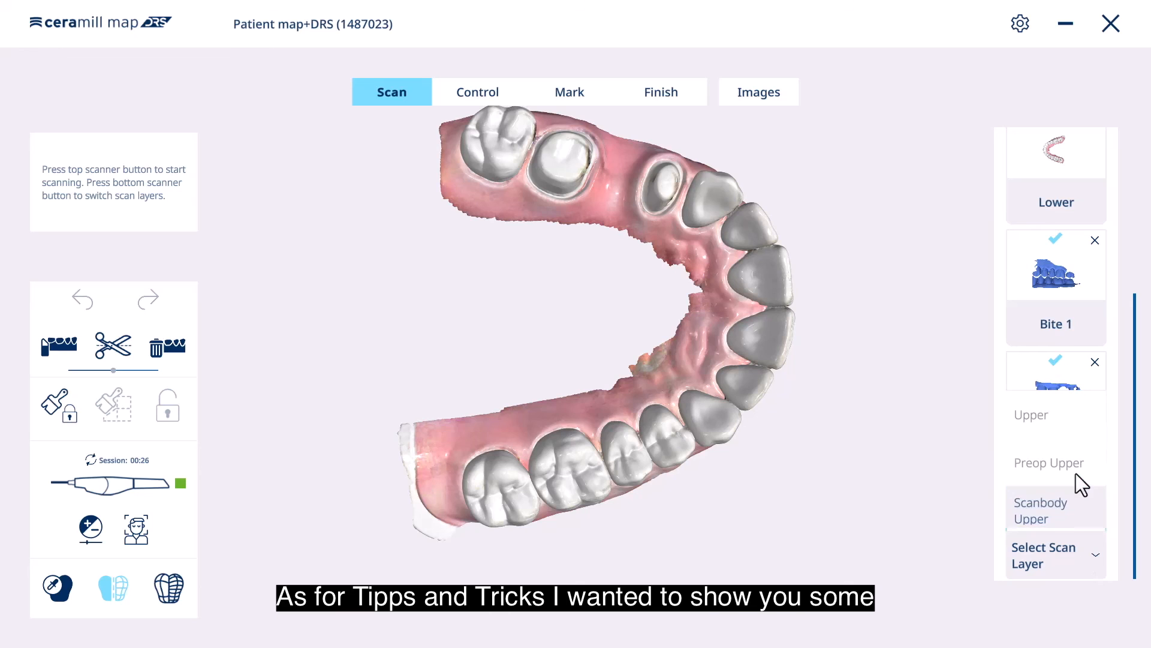
scroll(1076, 473, down, 3)
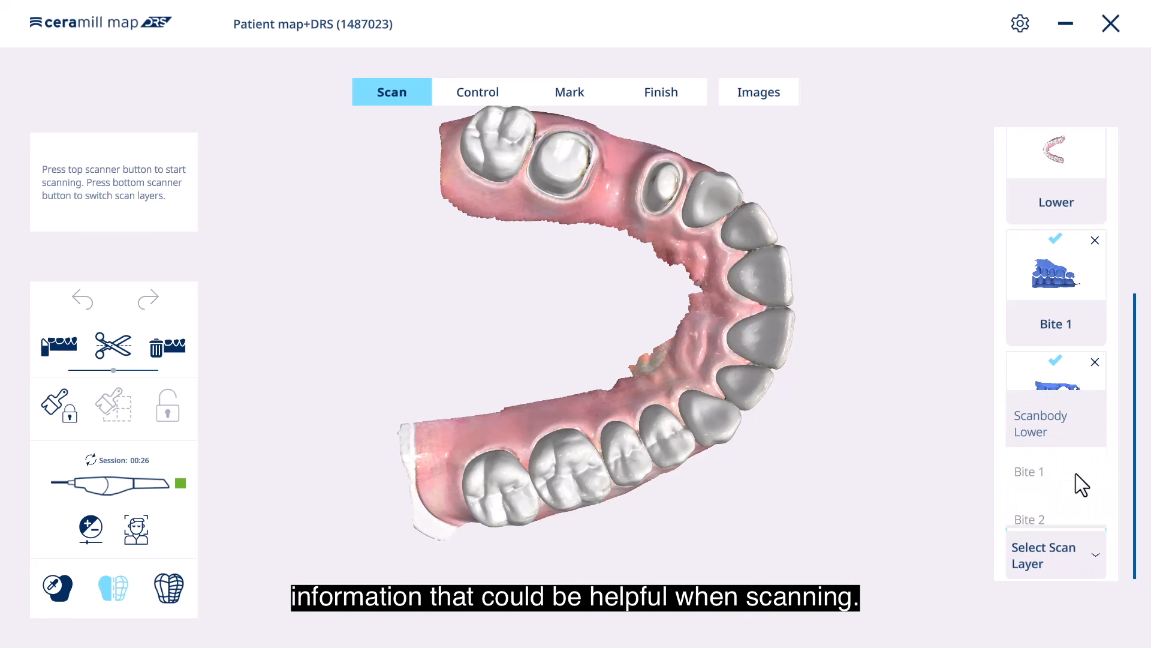
scroll(1076, 473, up, 1)
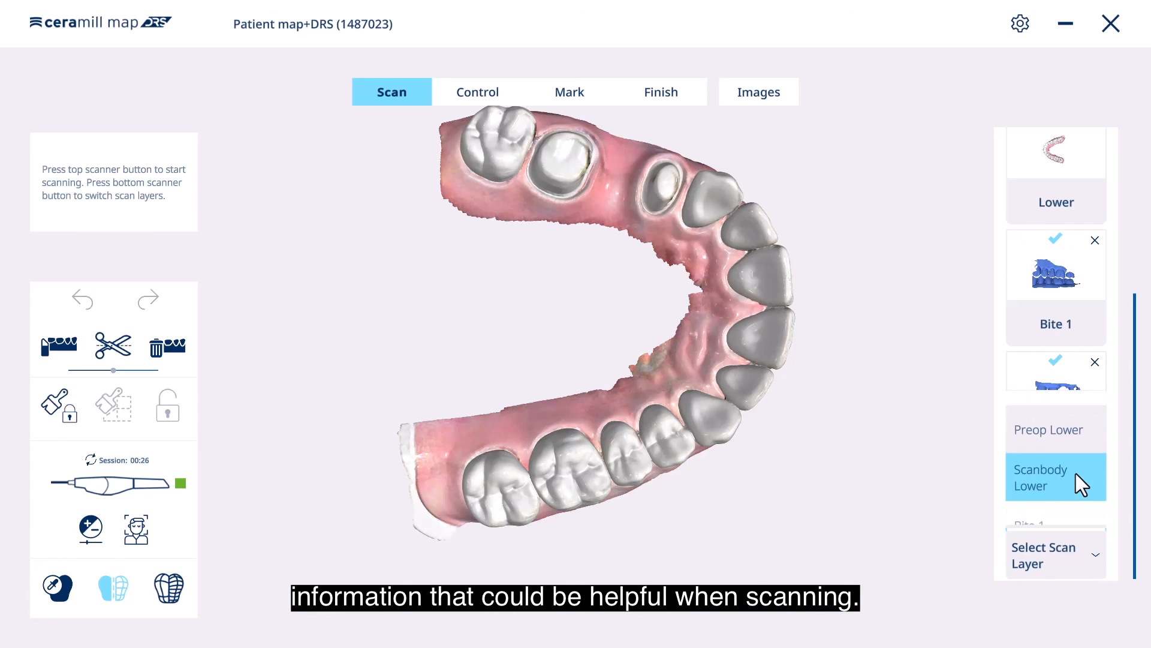
click(1067, 436)
click(1082, 510)
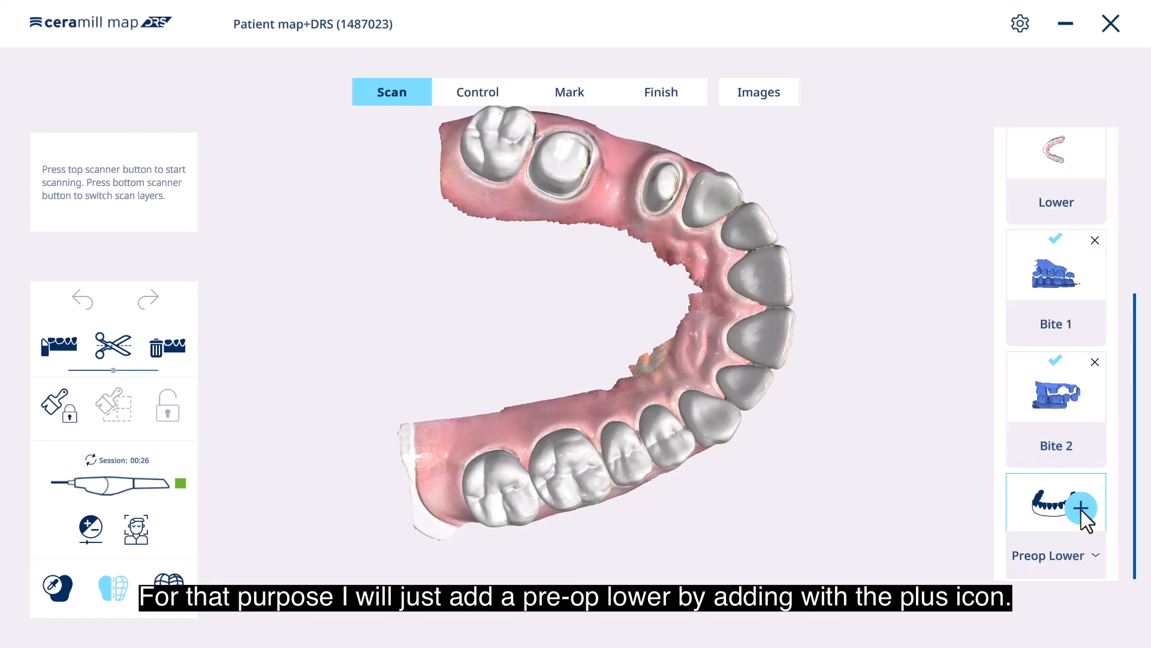
- Examine the check marks on the Preop Upper, Upper and Lower scan layers
click(1059, 444)
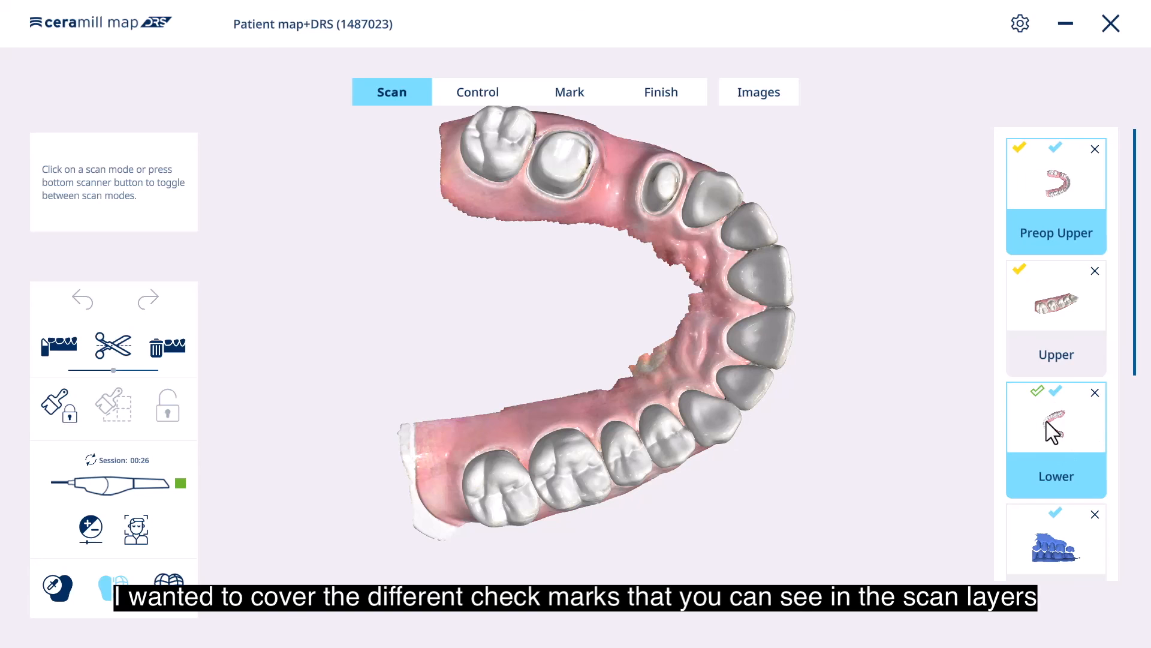
click(1023, 288)
click(1048, 402)
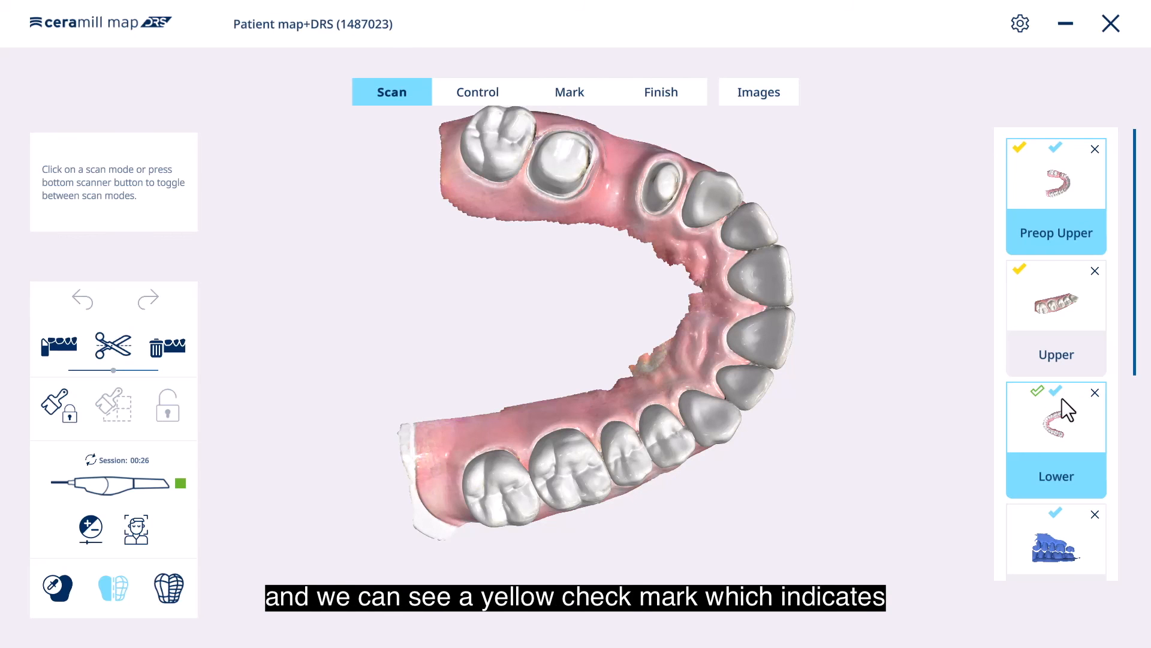
click(1041, 294)
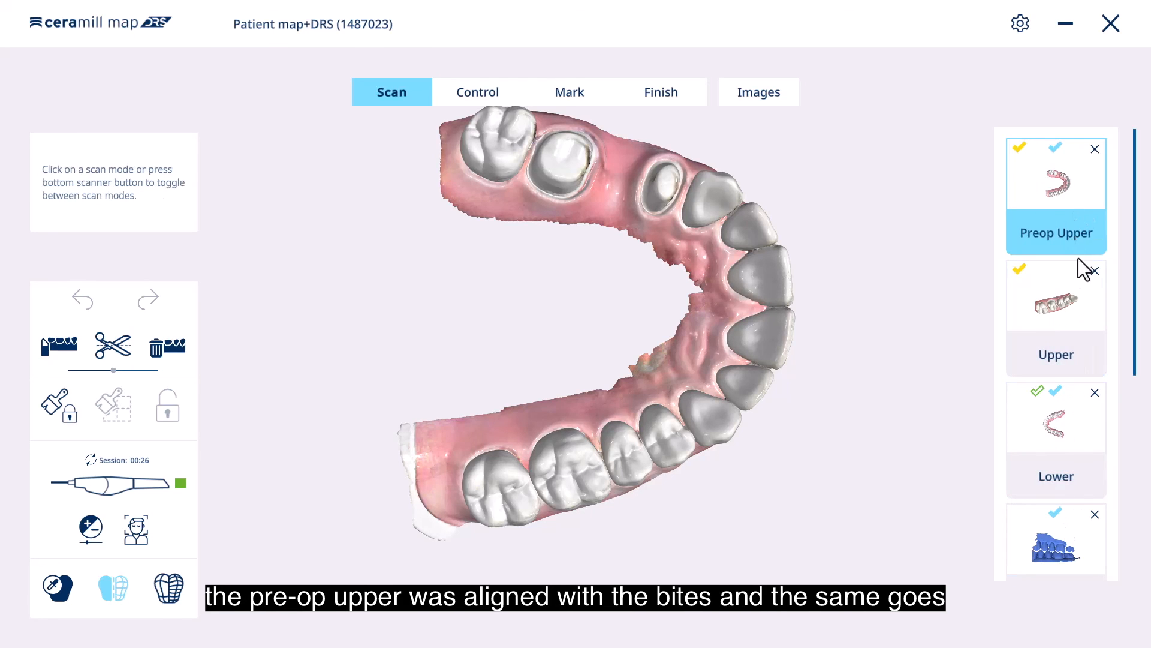
- Select the newly added Preop Lower scan layer at the end of the layer list
click(1060, 494)
scroll(1061, 501, down, 5)
click(1069, 398)
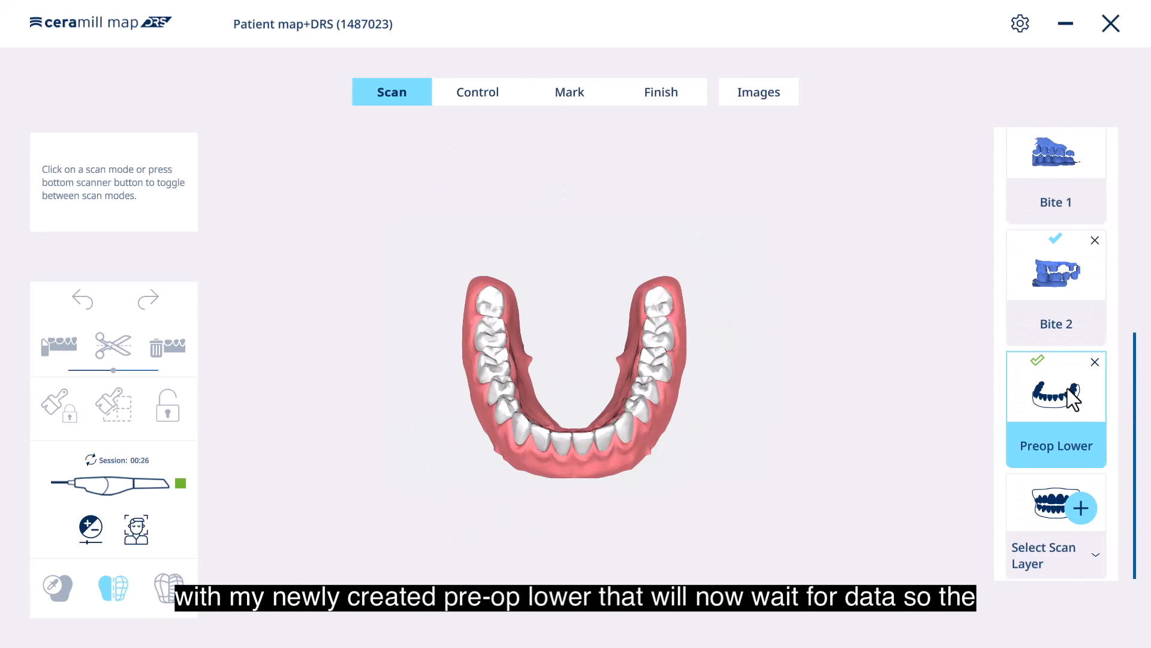